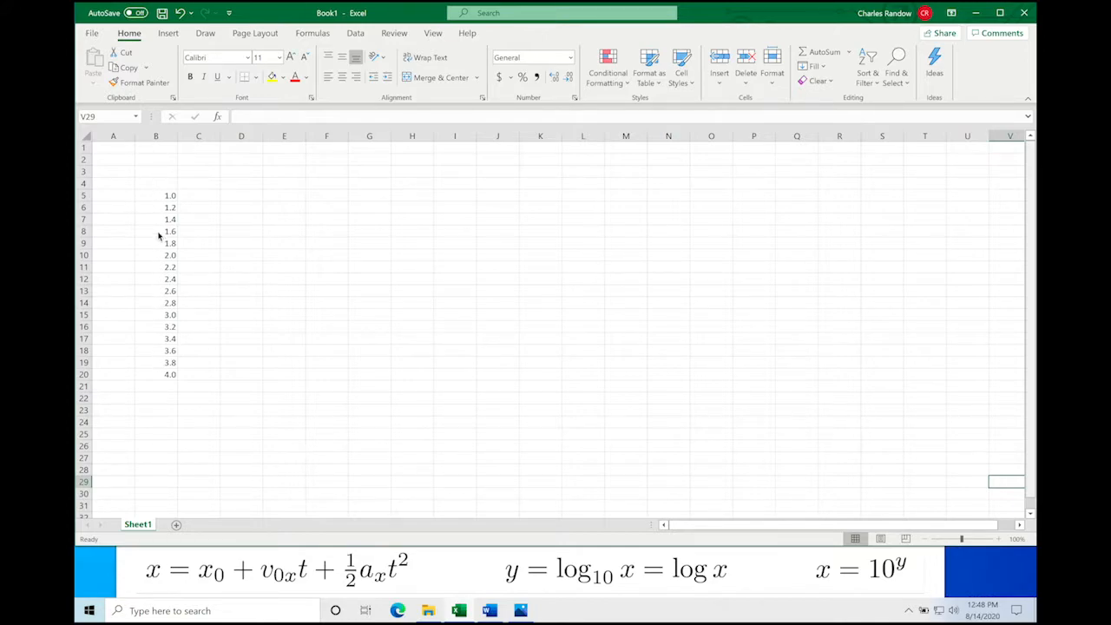
- Enter the heading t in B3 and its unit (s) in B4 above the time values
left_click(171, 172)
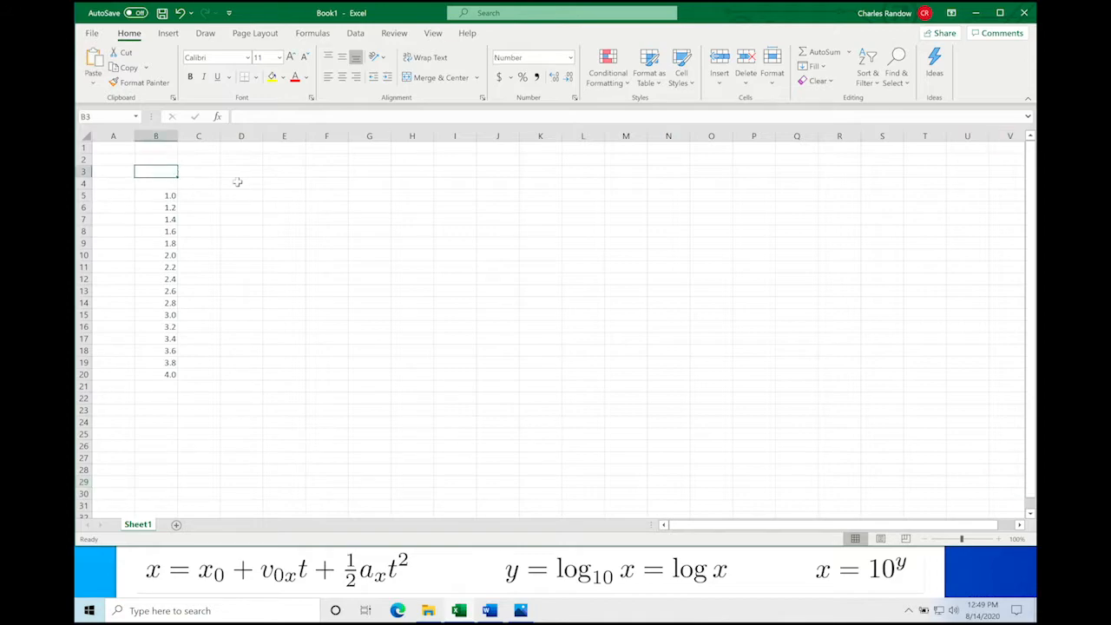
type("t")
key("Return")
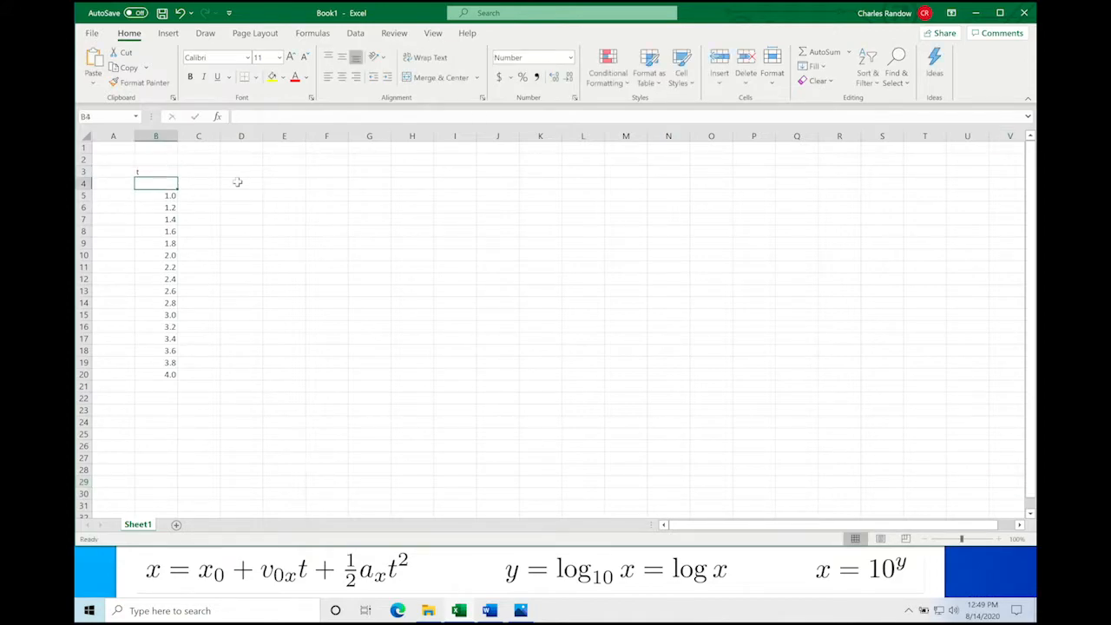
type("(")
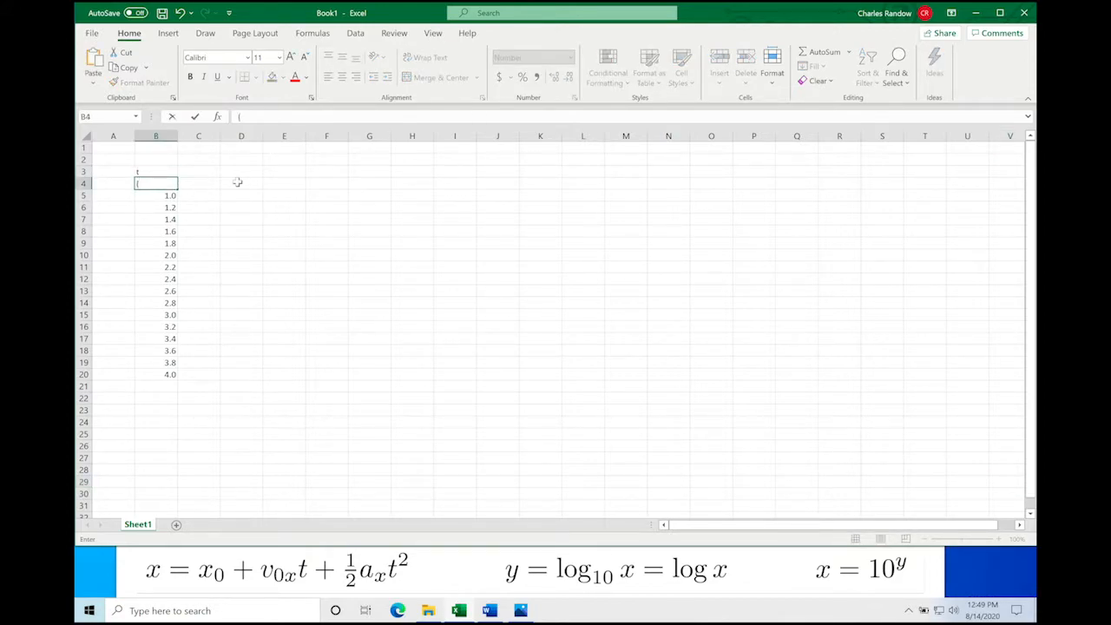
type("s)")
key("Return")
key("Up")
key("Up")
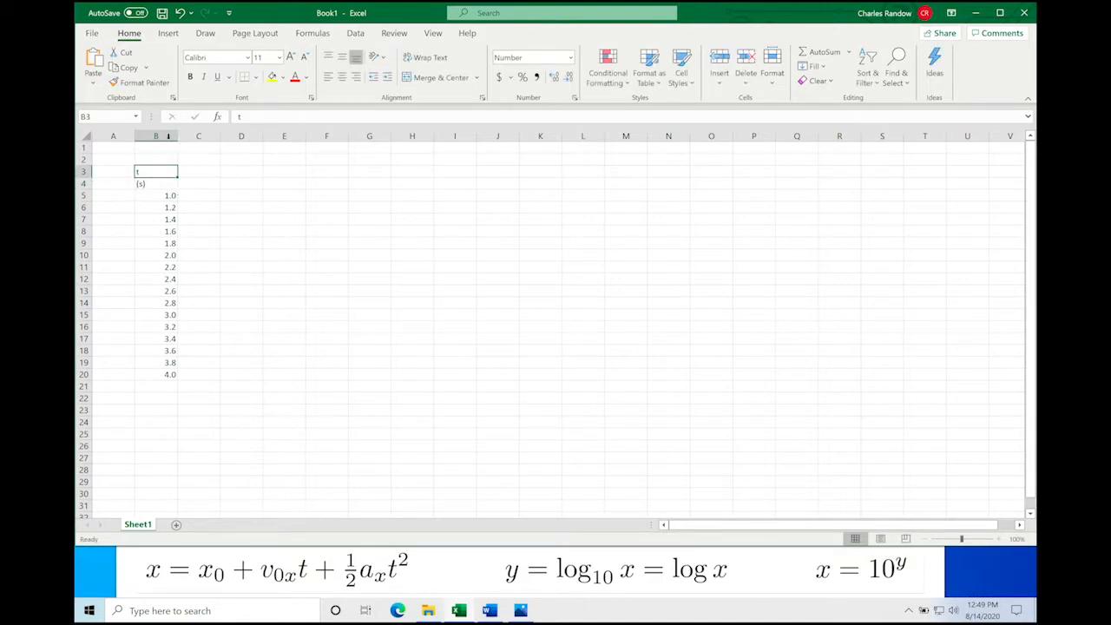
- Centre the contents of column B and make the t heading in B3 bold
left_click(155, 136)
left_click(342, 77)
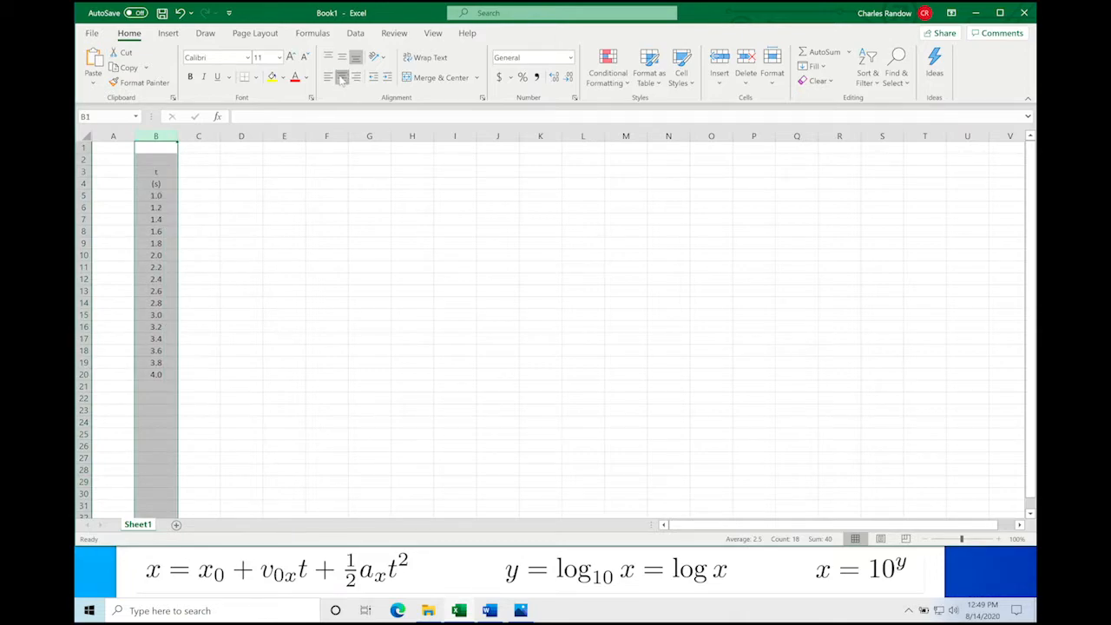
left_click(250, 227)
left_click(161, 173)
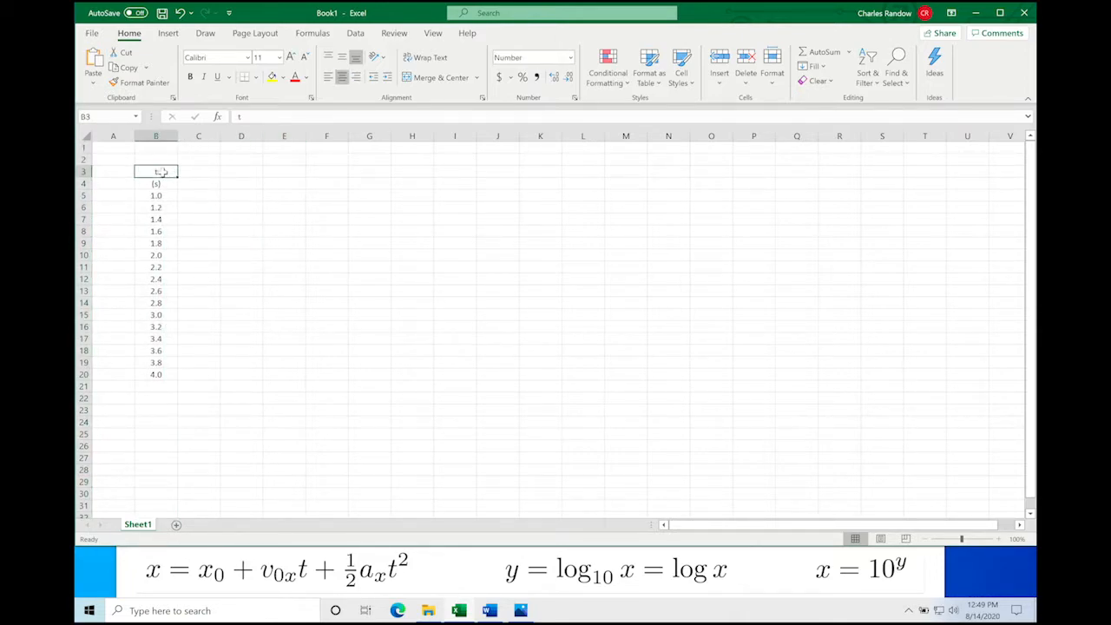
left_click(229, 208)
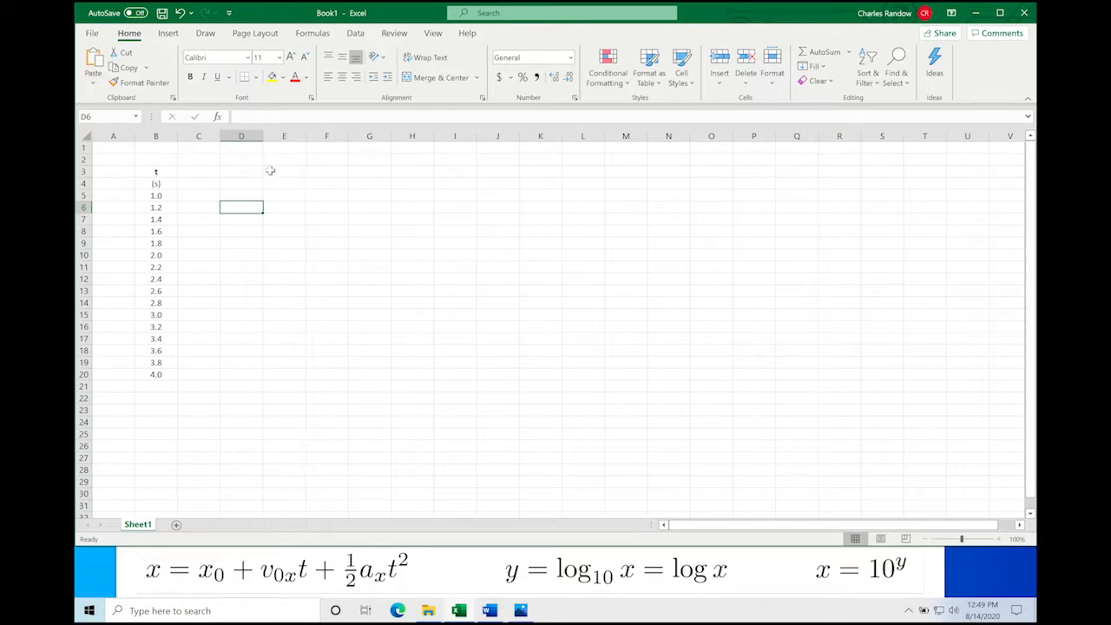
- Enter the constant labels x0= in B1, v0x= in D1 and ax= in F1
left_click(165, 147)
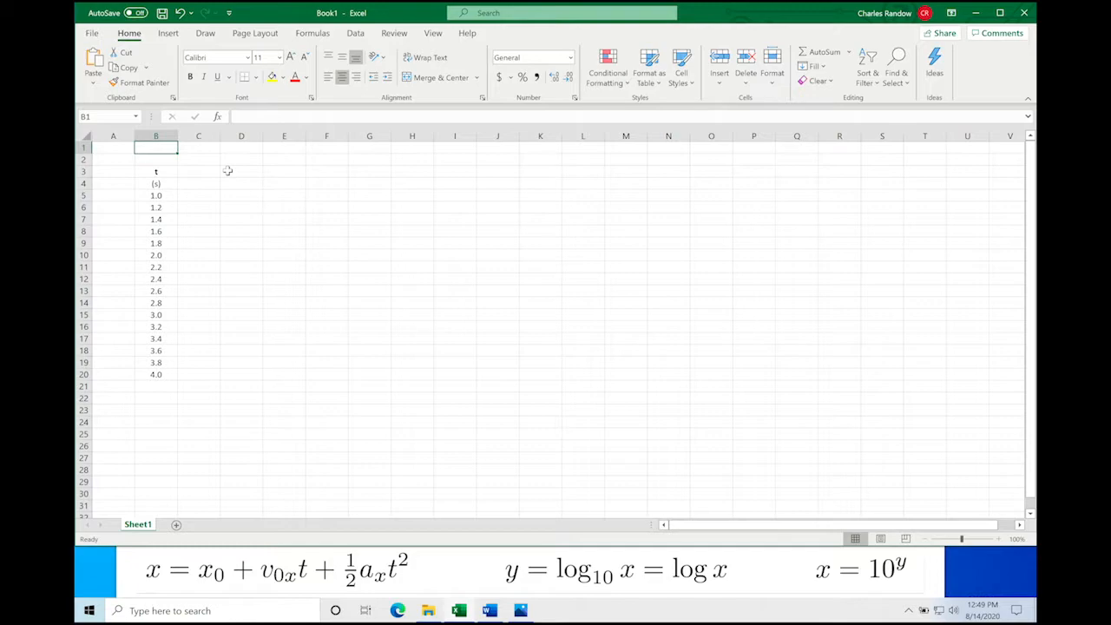
type("x0=")
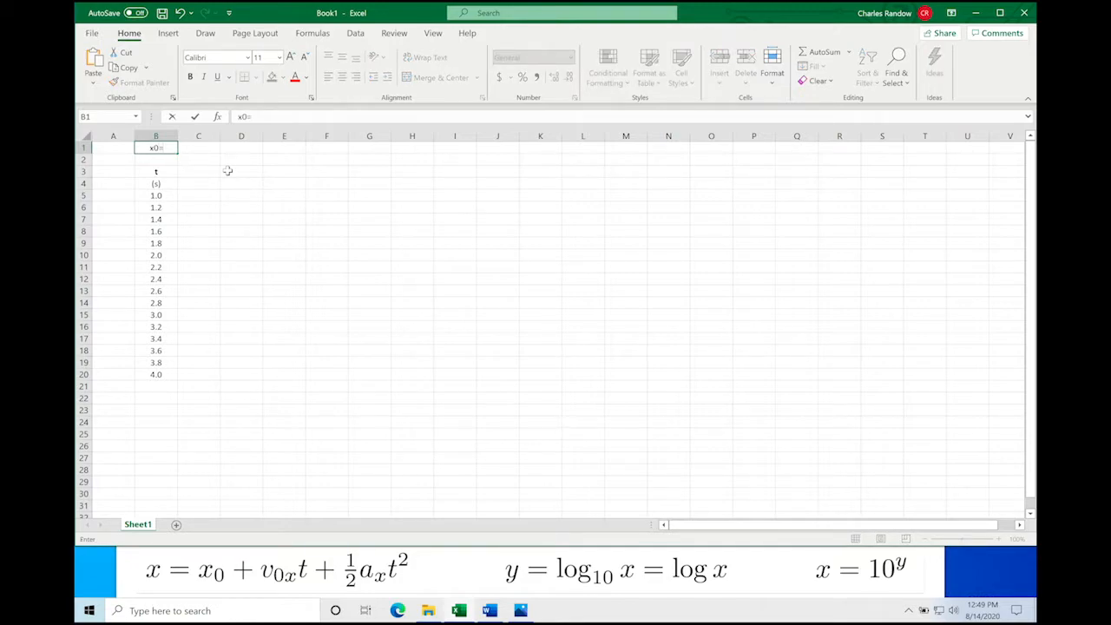
key("Tab")
key("Tab")
type("y0")
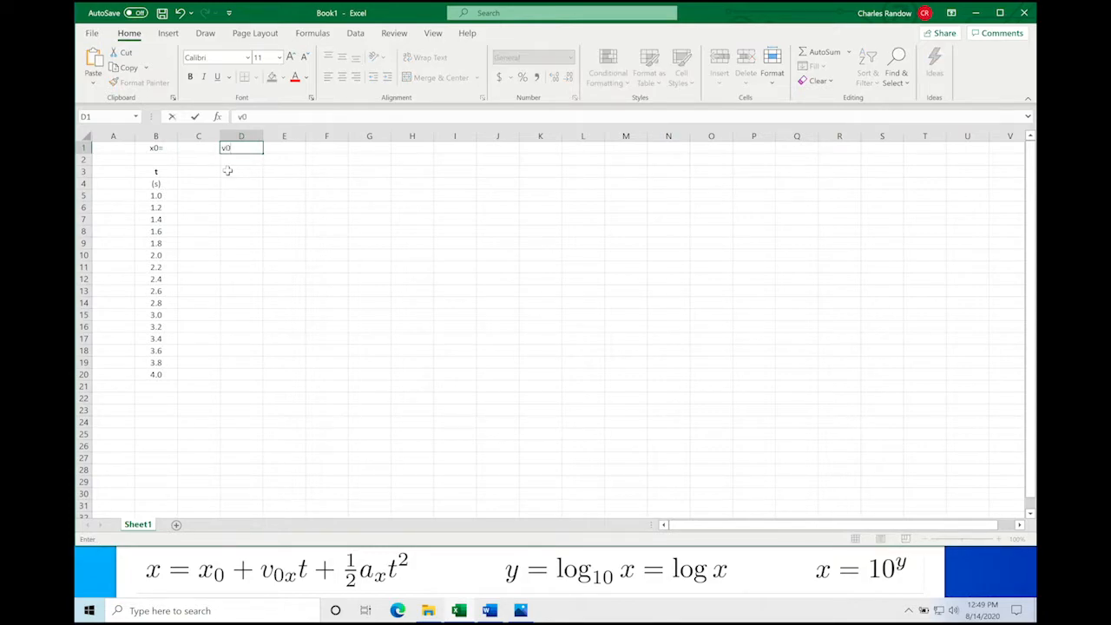
key("Tab")
key("Tab")
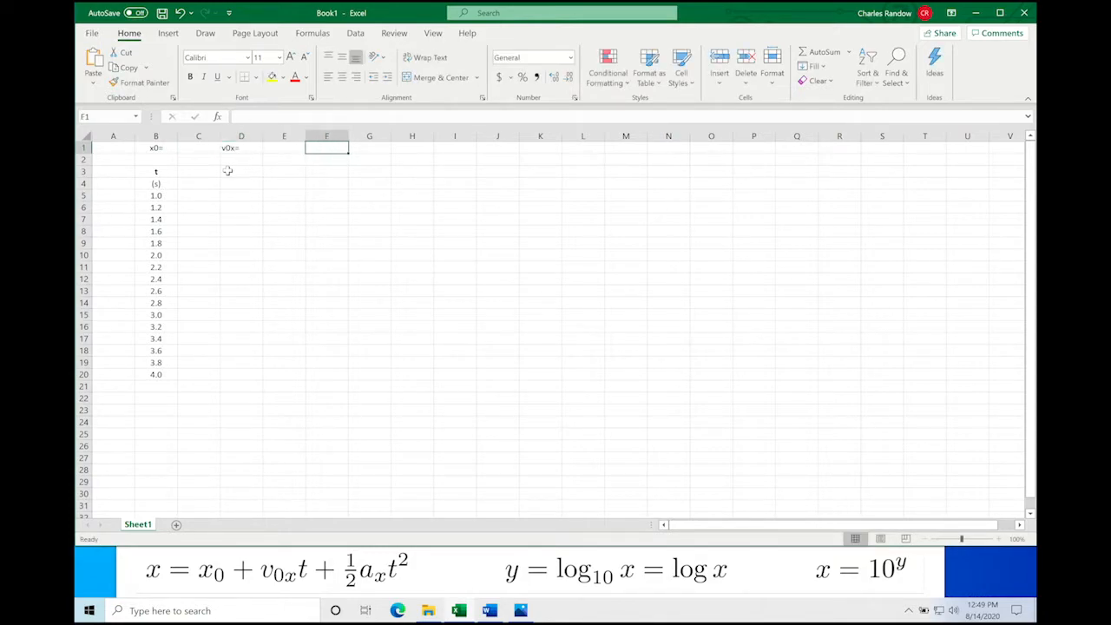
type("ax=")
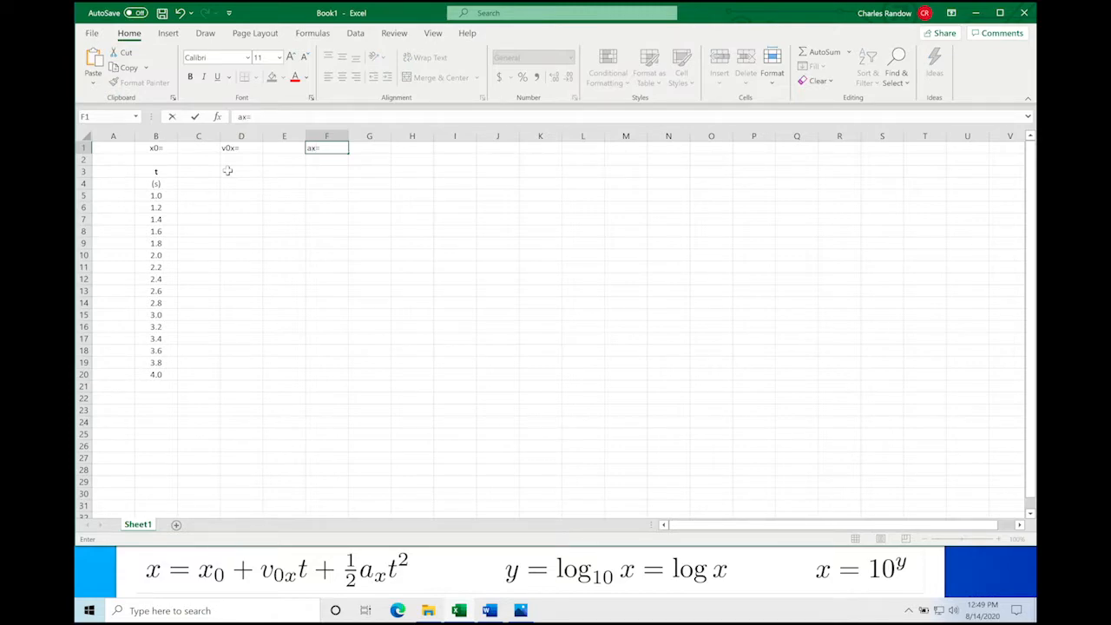
key("Tab")
- Right-align the constant labels in row 1, from B1 through F1
key("Left")
key("Left")
key("Left")
key("Left")
key("Left")
key("shift+Right")
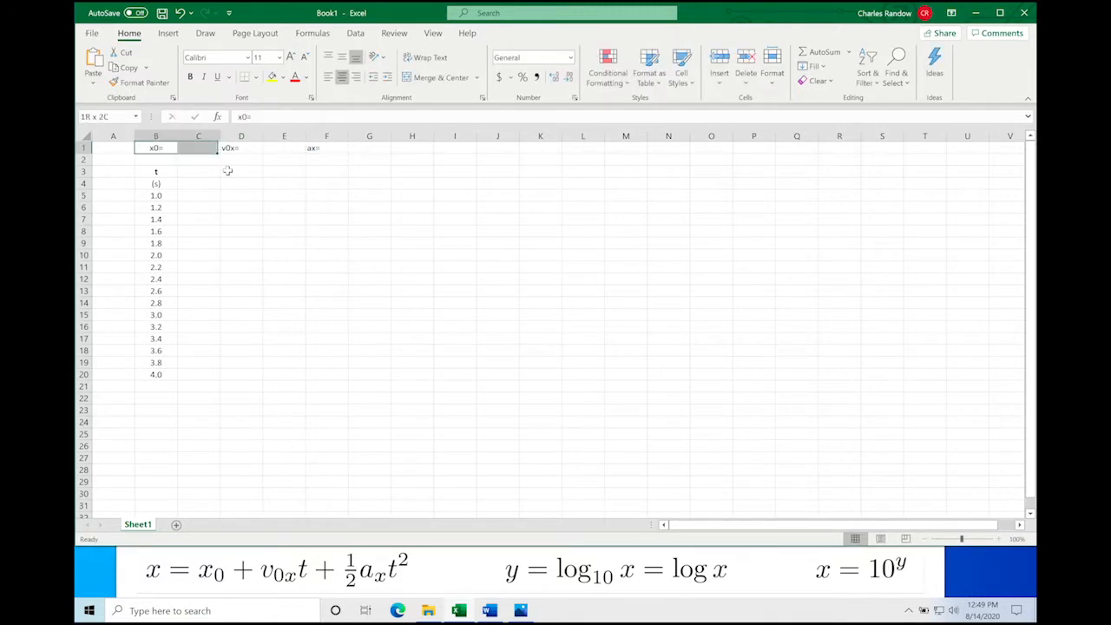
key("shift+Right")
key("shift+Right")
key("shift+Right")
left_click(356, 77)
left_click(245, 180)
- Enter 0.55 in C1 as the x0 value and 2.34 in E1 as the v0x value
left_click(208, 149)
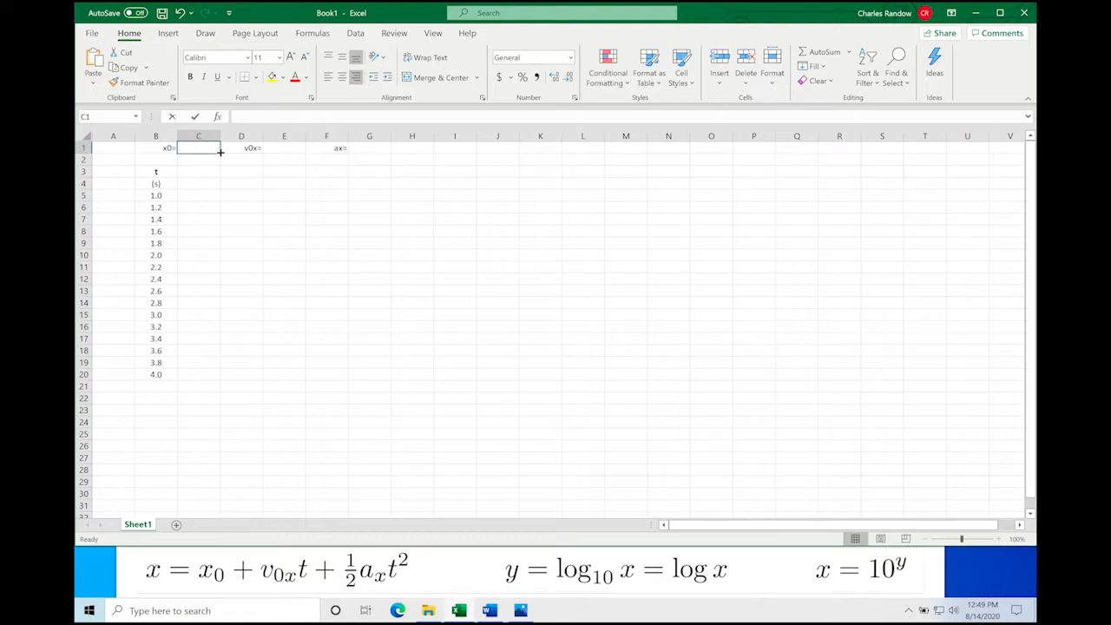
type("0.")
key("Tab")
key("Tab")
type("2.")
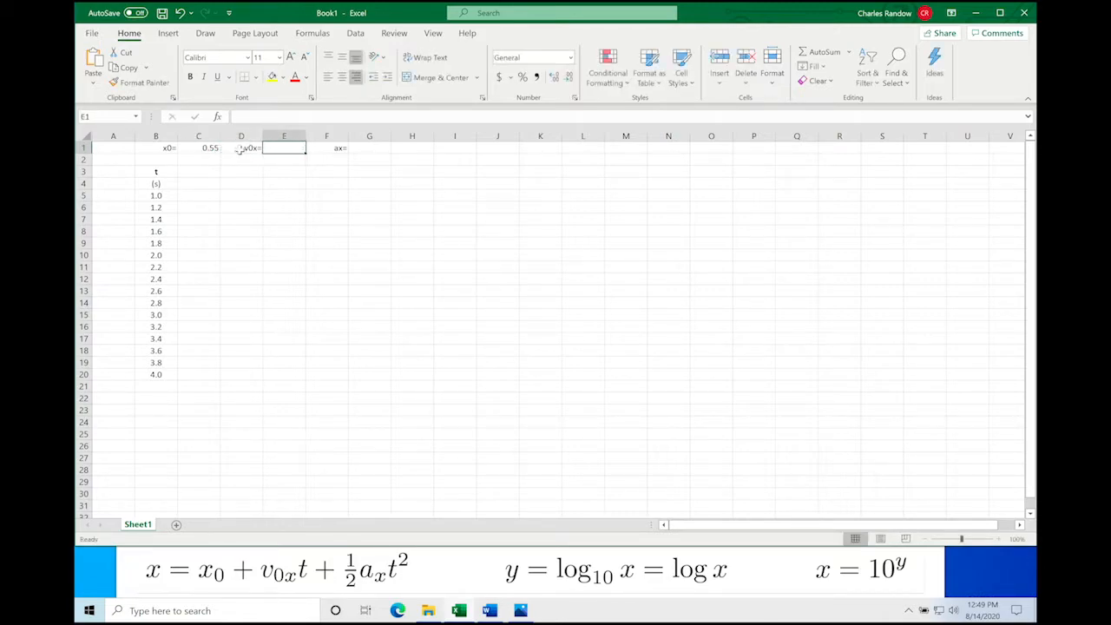
key("Tab")
key("Tab")
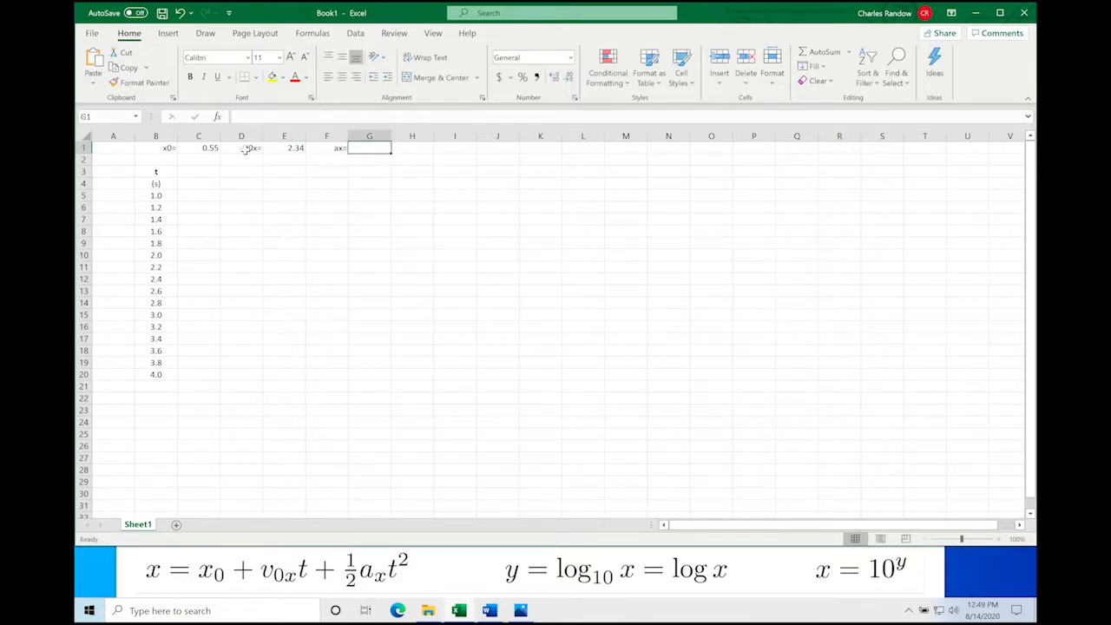
- Enter -9.80 in G1 as the ax value and display it with two decimal places
type("-9")
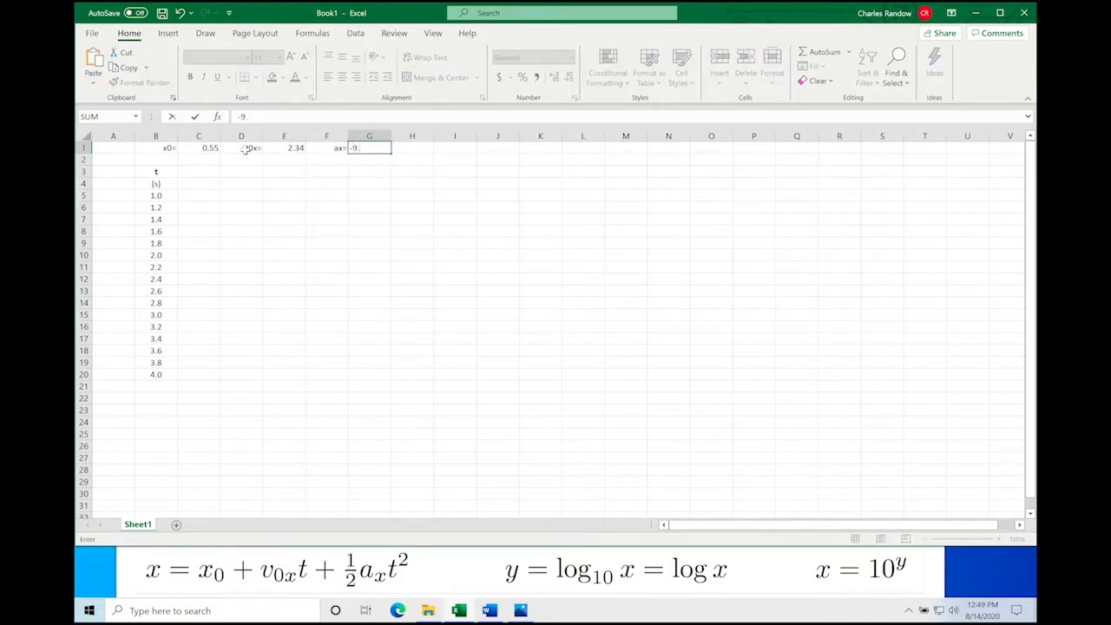
type(".80")
key("ctrl+Return")
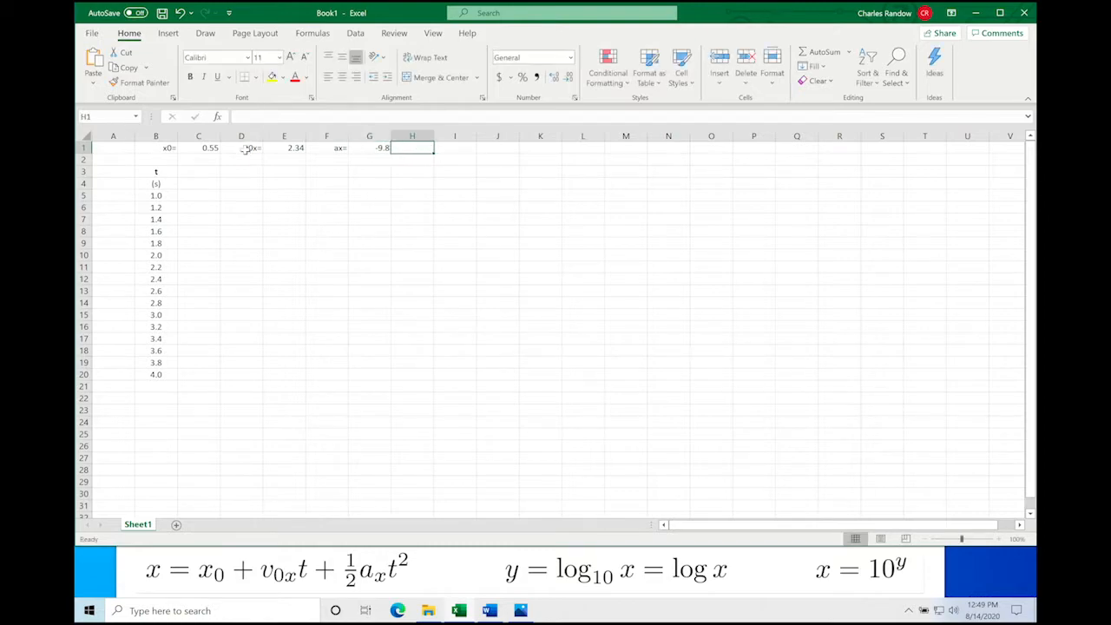
left_click(568, 78)
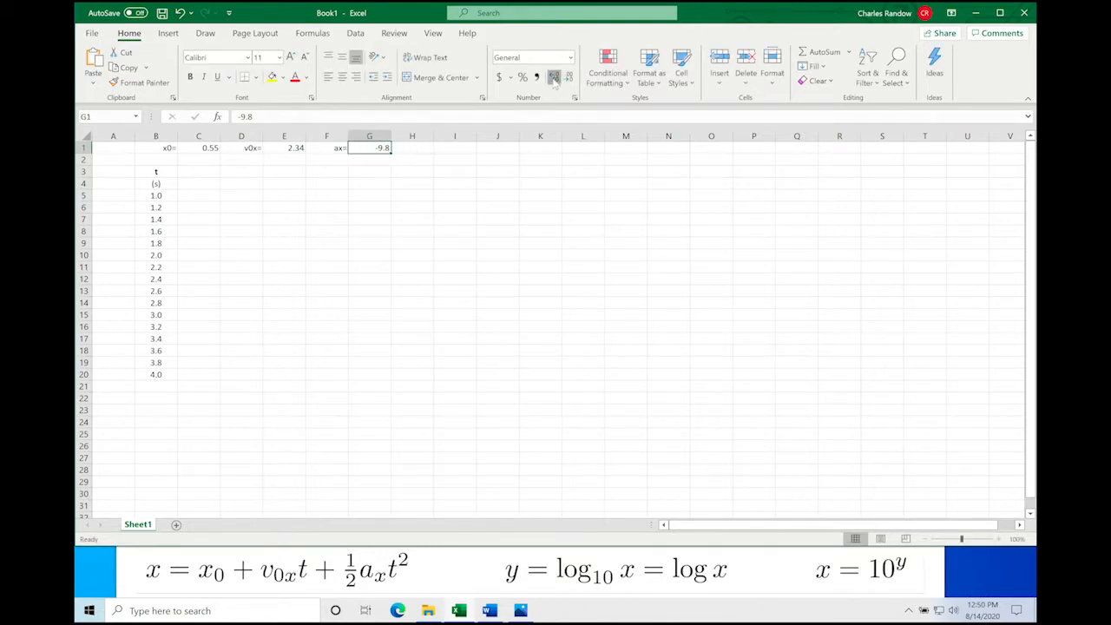
left_click(489, 253)
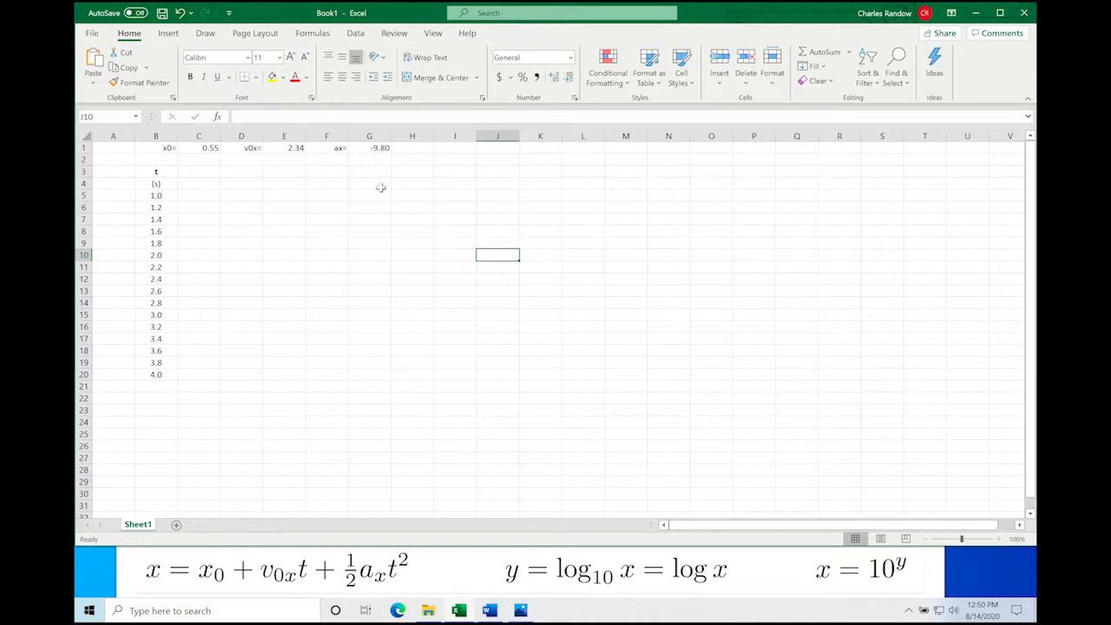
- Left-align the three constant values in C1, E1 and G1
left_click(209, 152)
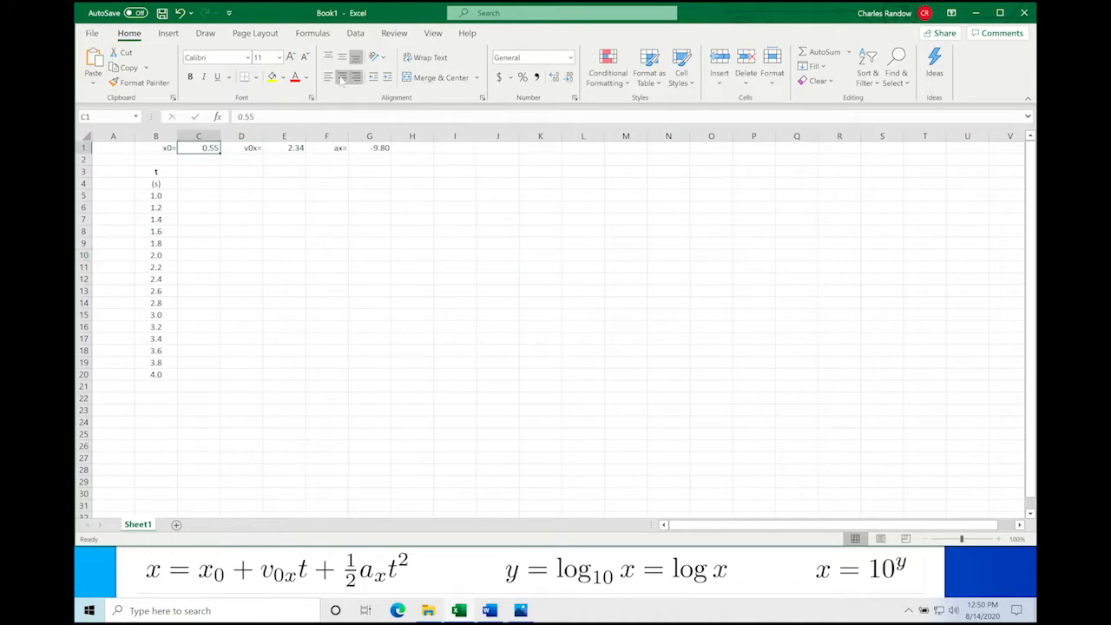
left_click(328, 77)
left_click(294, 145)
left_click(328, 76)
left_click(369, 148)
left_click(331, 77)
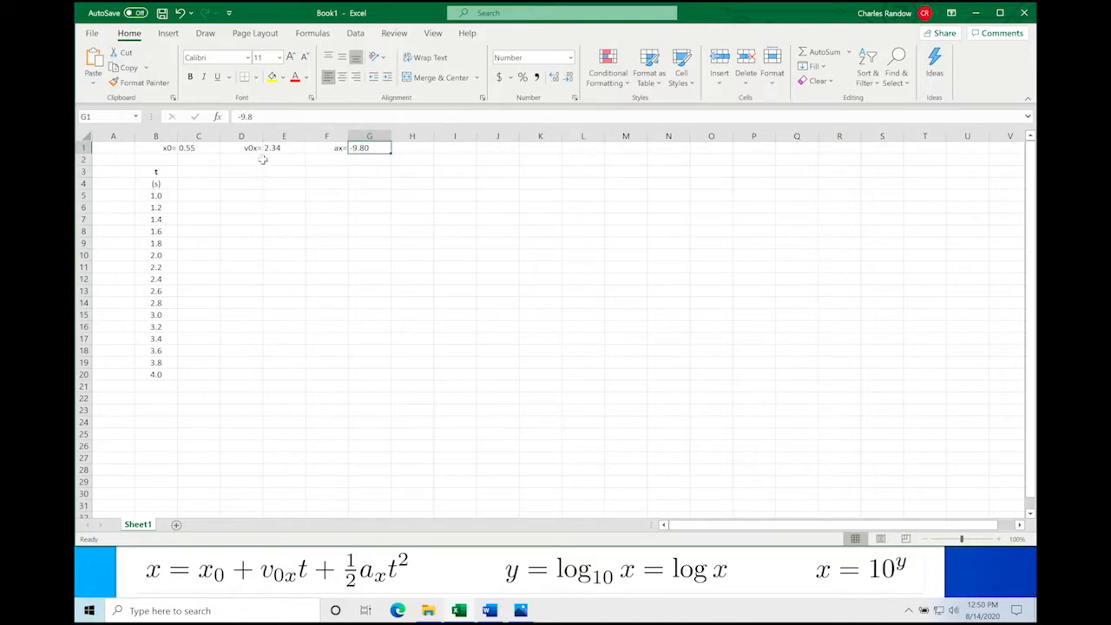
left_click(317, 170)
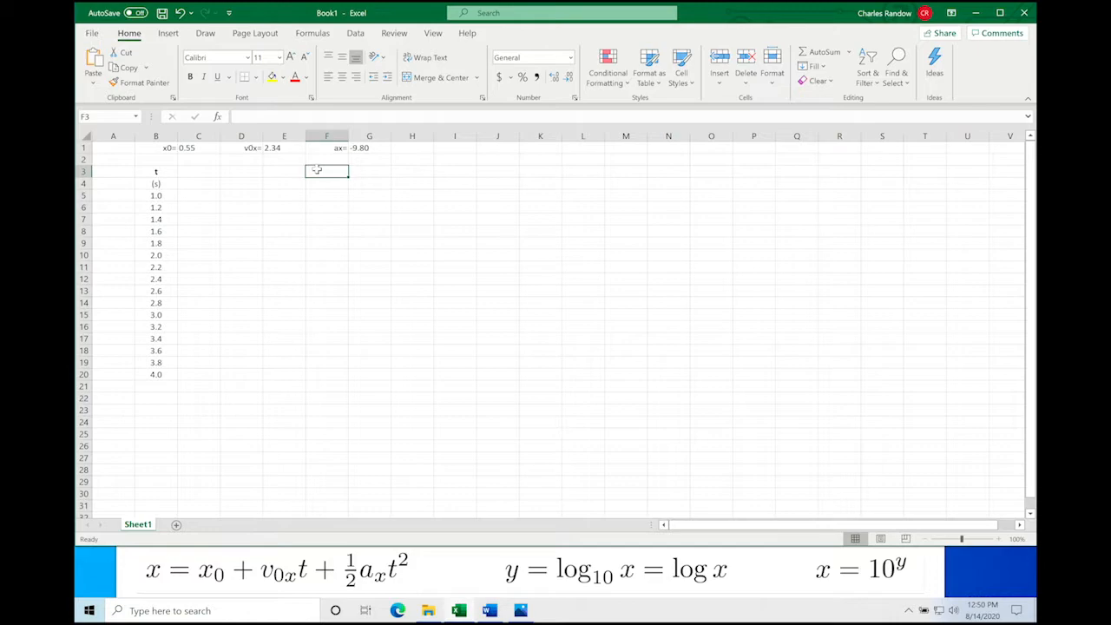
- Enter the heading x in C3 and its unit (m) in C4
left_click(206, 172)
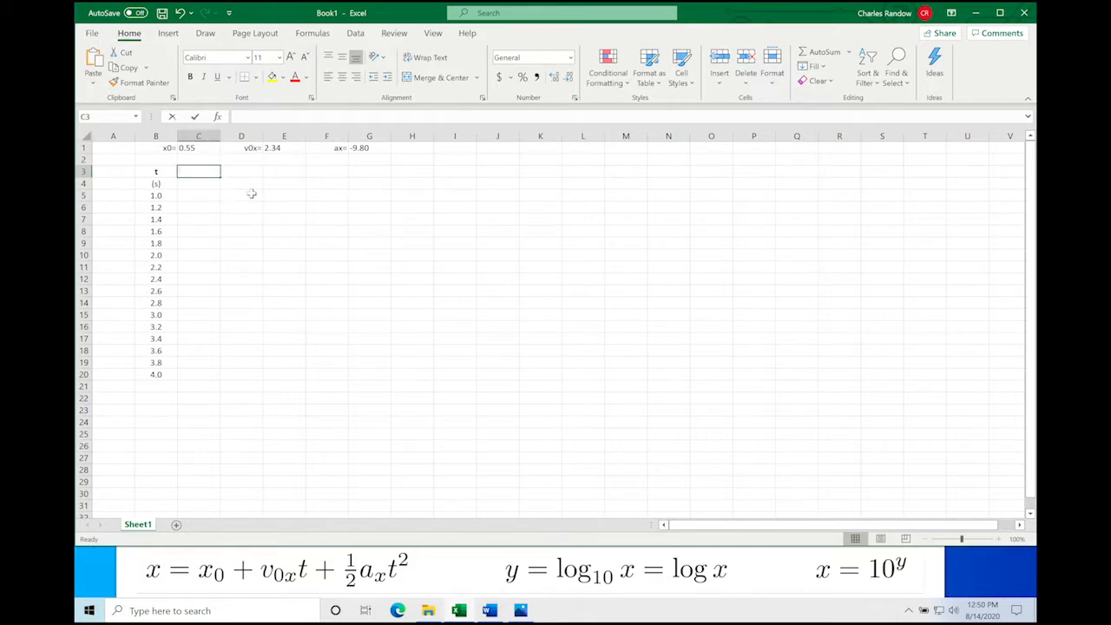
type("x")
key("Return")
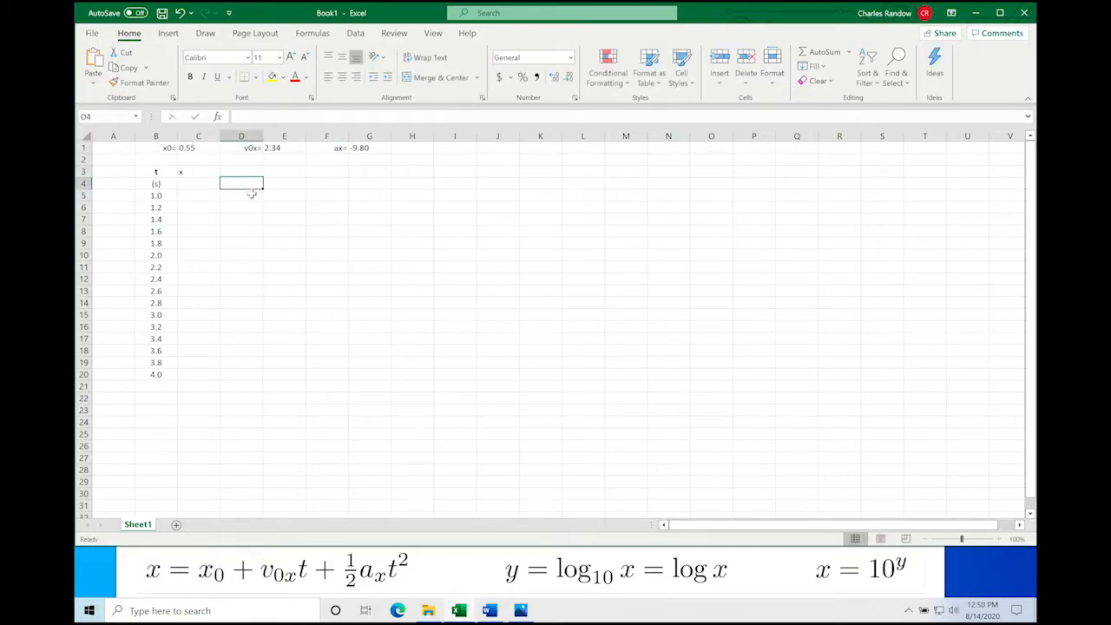
type("(m)")
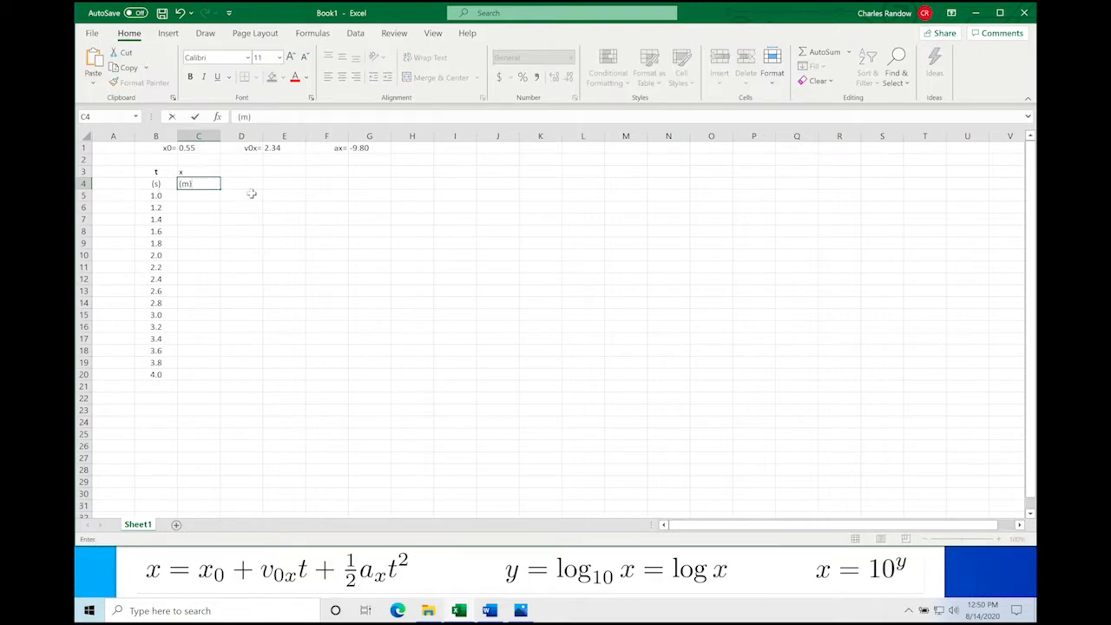
key("Tab")
- Make the x heading in C3 bold and centre the cells C3 to C20
key("Up")
key("Left")
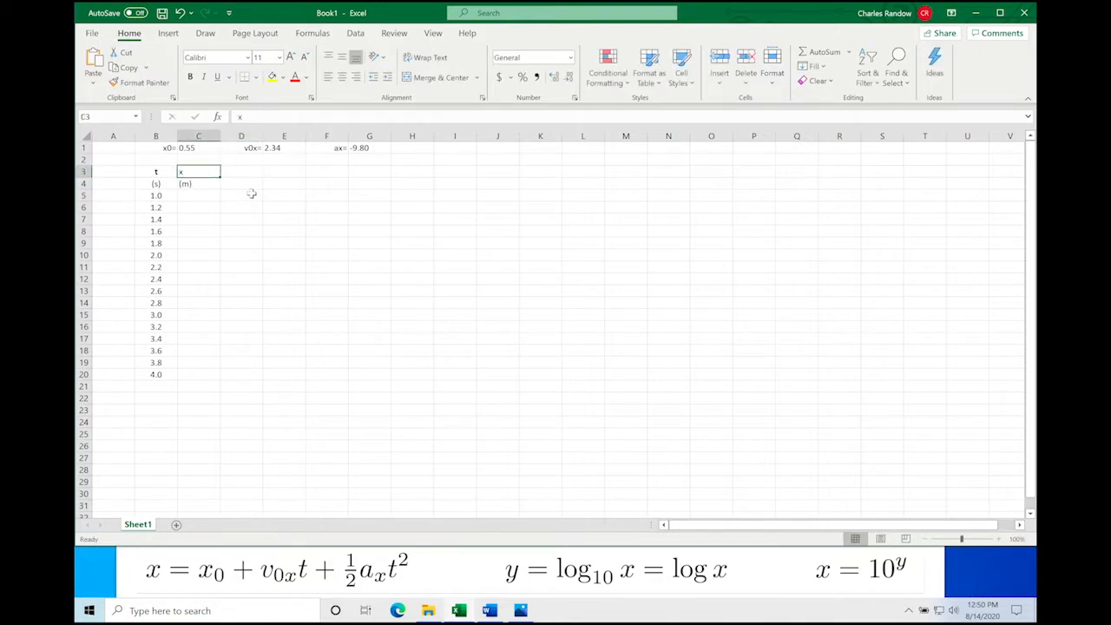
left_click(190, 76)
left_click(201, 374, "shift")
left_click(342, 77)
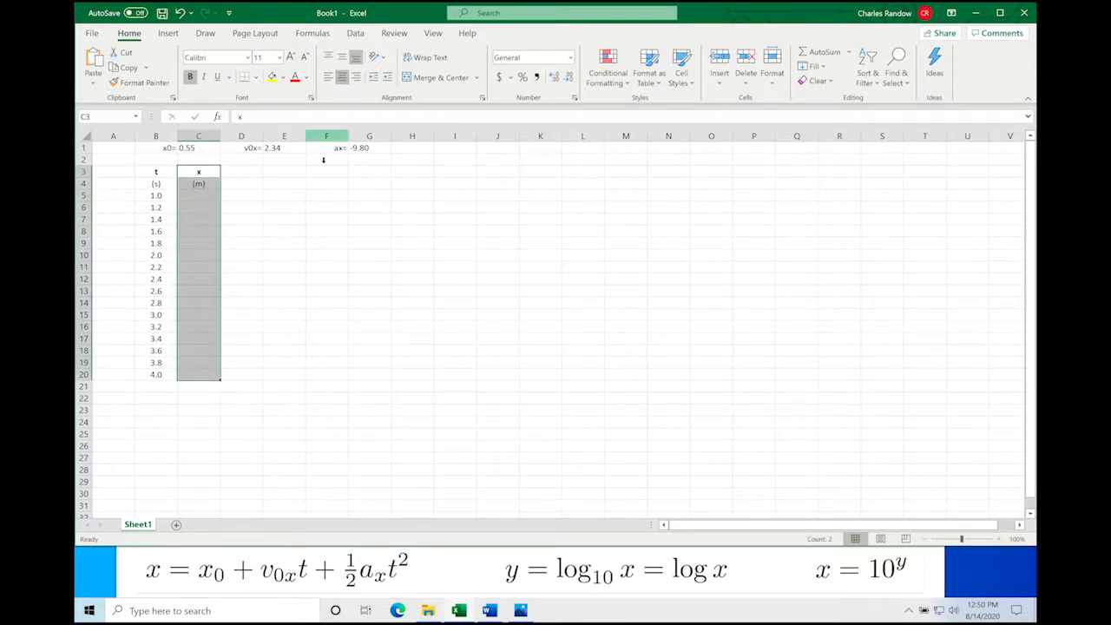
left_click(326, 206)
- Calculate the position for t = 1.0 in C5 with the formula =0.55+2.34*1+(1/2)*(-9.8)*1^2
left_click(192, 194)
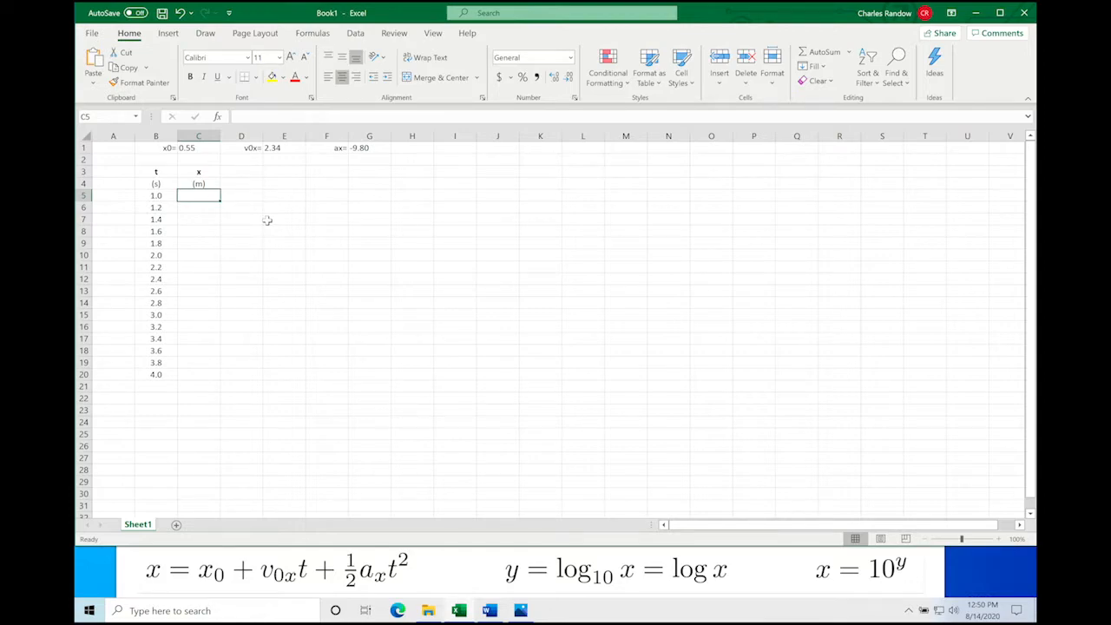
type("=")
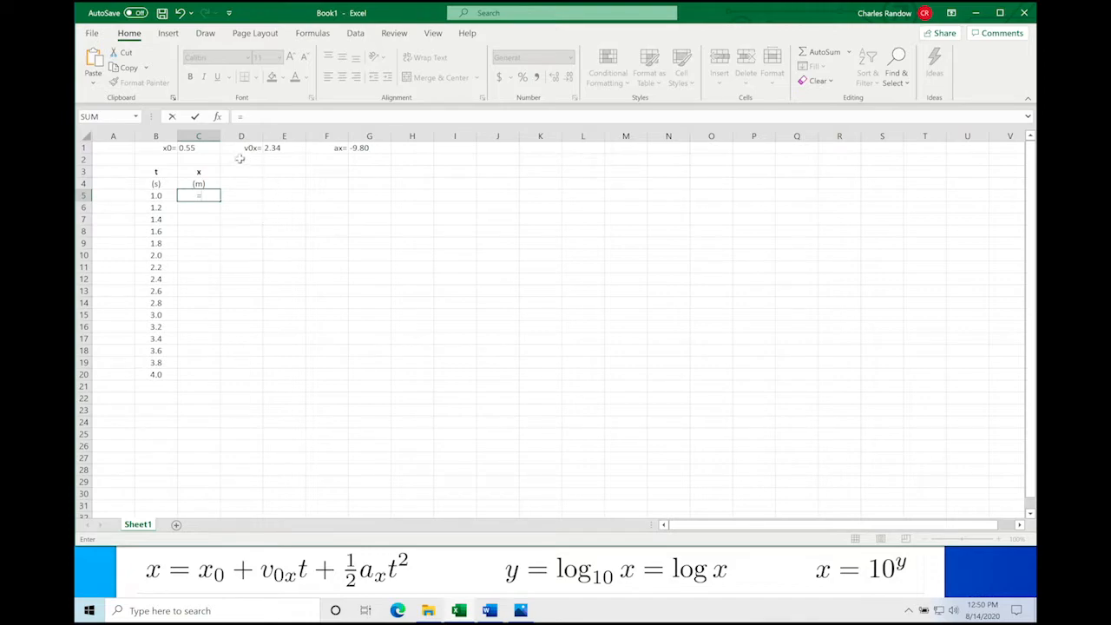
type("0.55+2.34*")
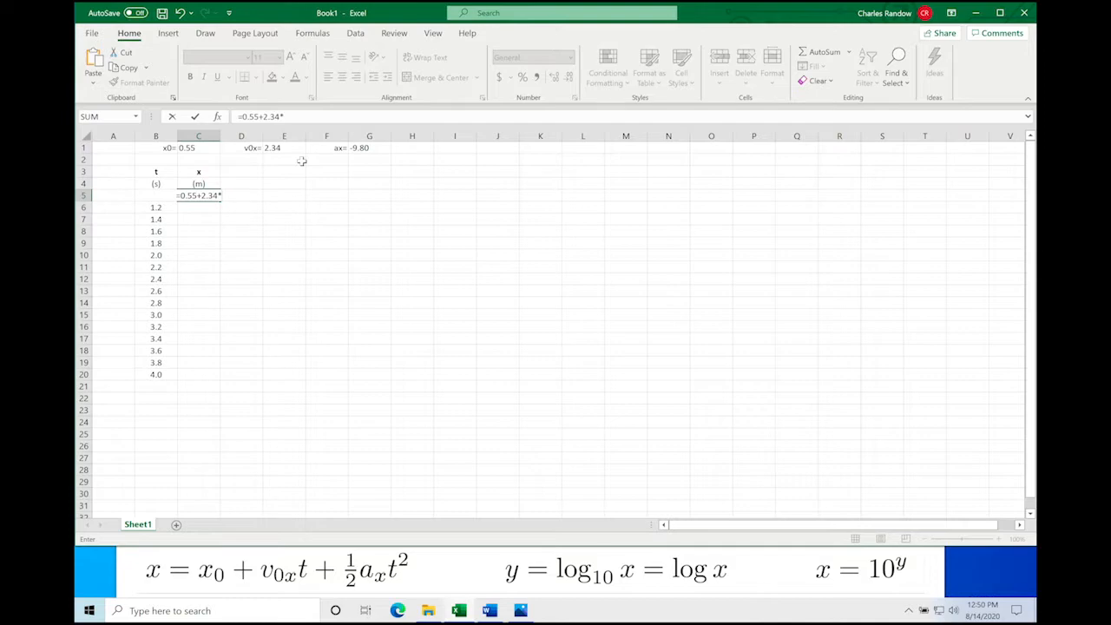
type("1+(1/2)*(-9.8")
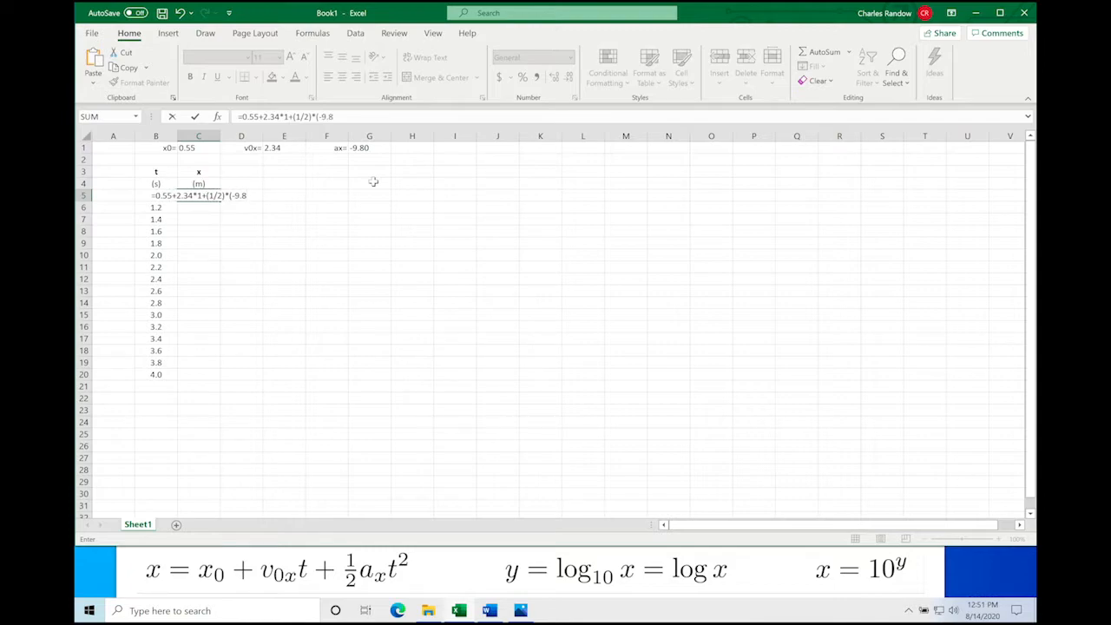
type(")*1")
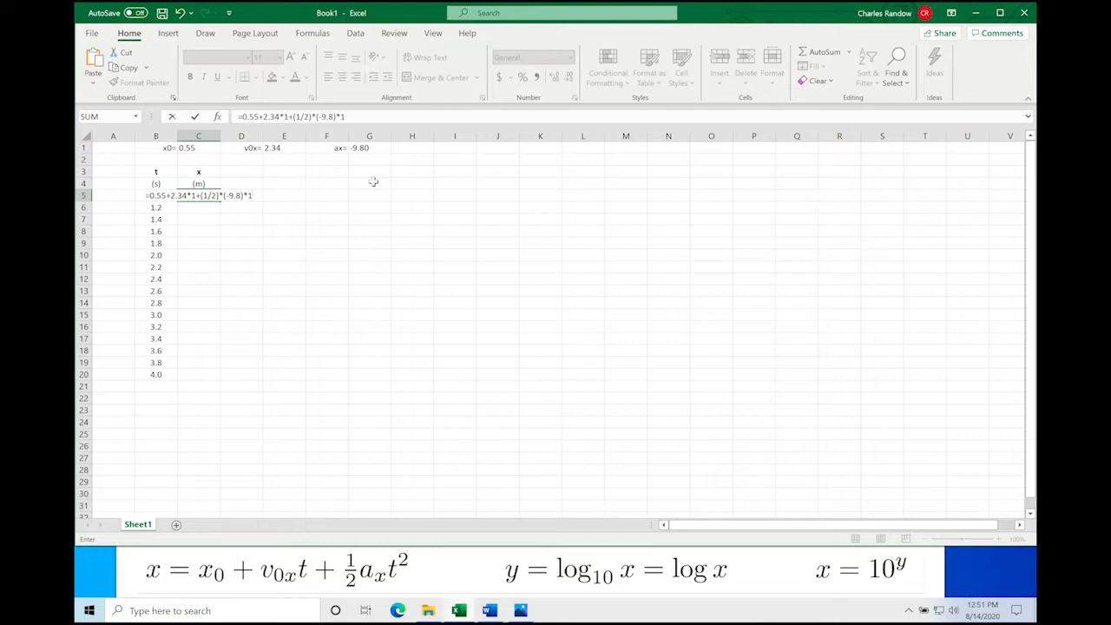
type("^2")
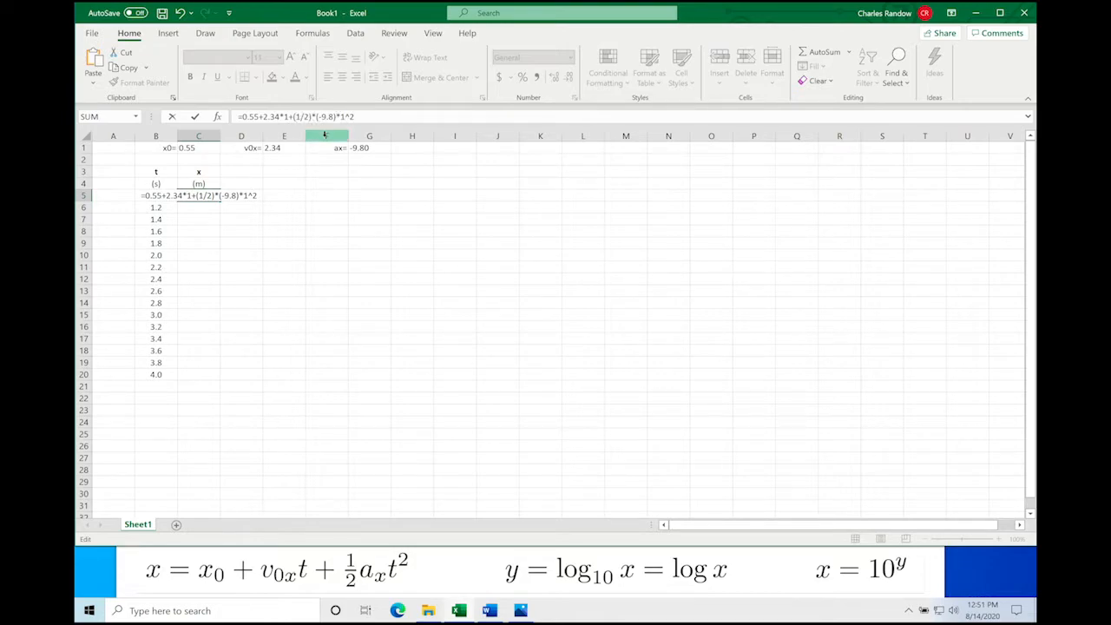
key("BackSpace")
type("3")
key("BackSpace")
type("2")
key("Return")
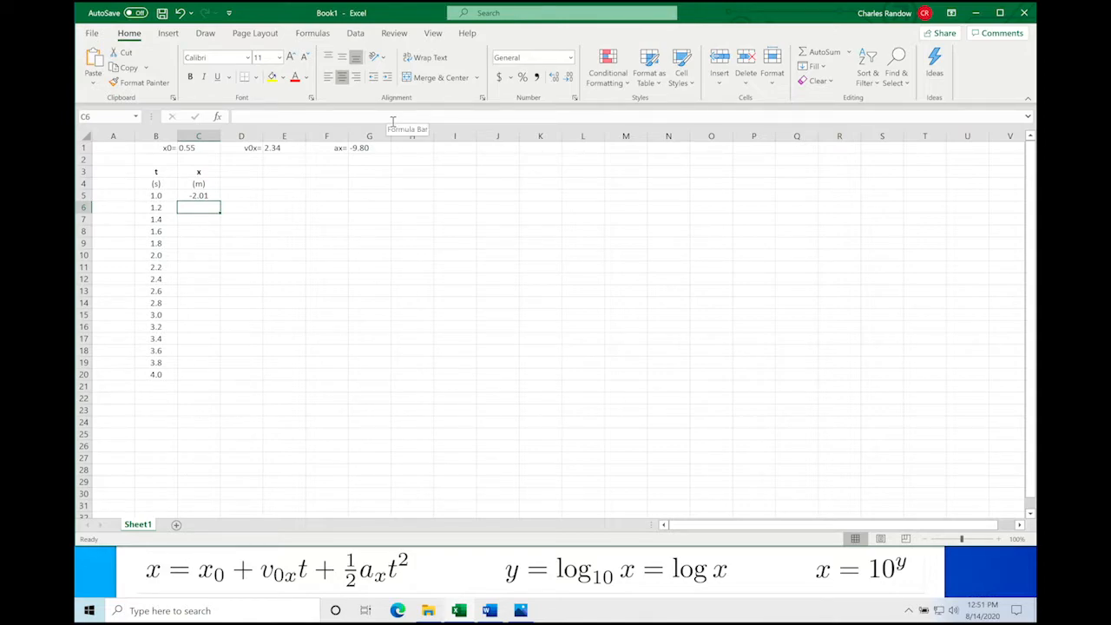
key("Up")
key("Down")
key("Down")
key("Down")
key("Up")
key("Up")
key("Up")
key("Up")
- Replace both time values of 1 in the C5 formula with the cell reference B5
key("Down")
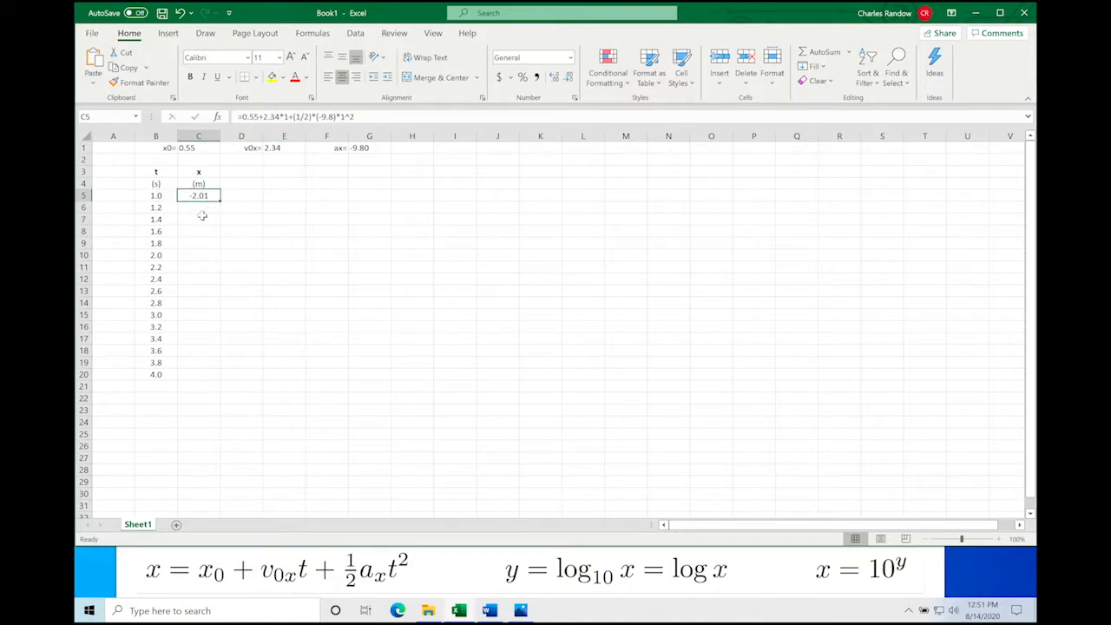
left_click(287, 117)
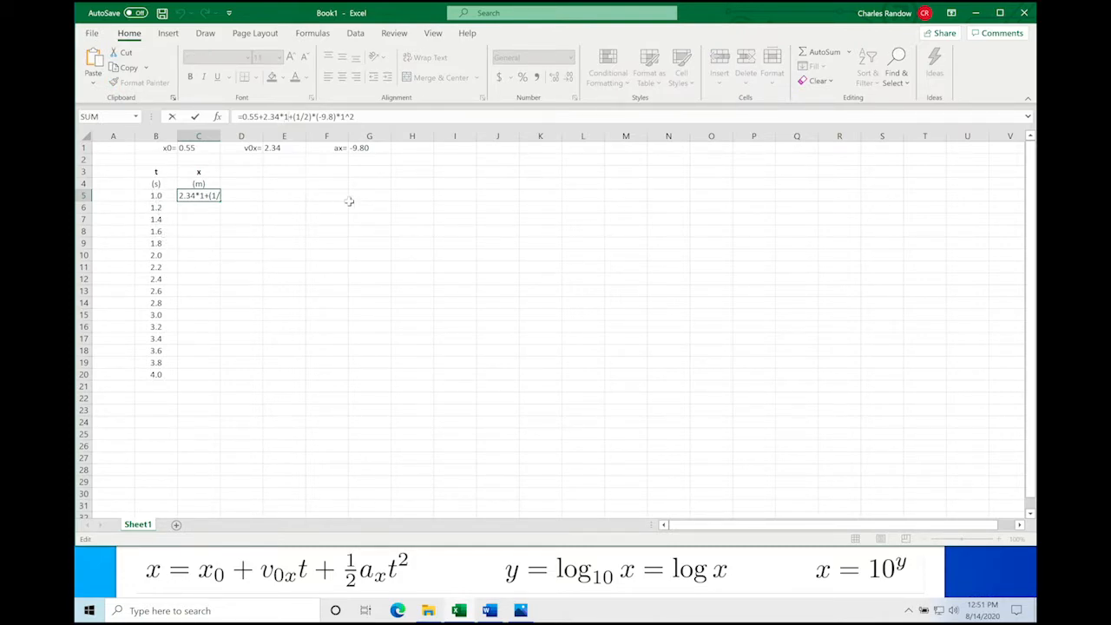
key("BackSpace")
type("B5")
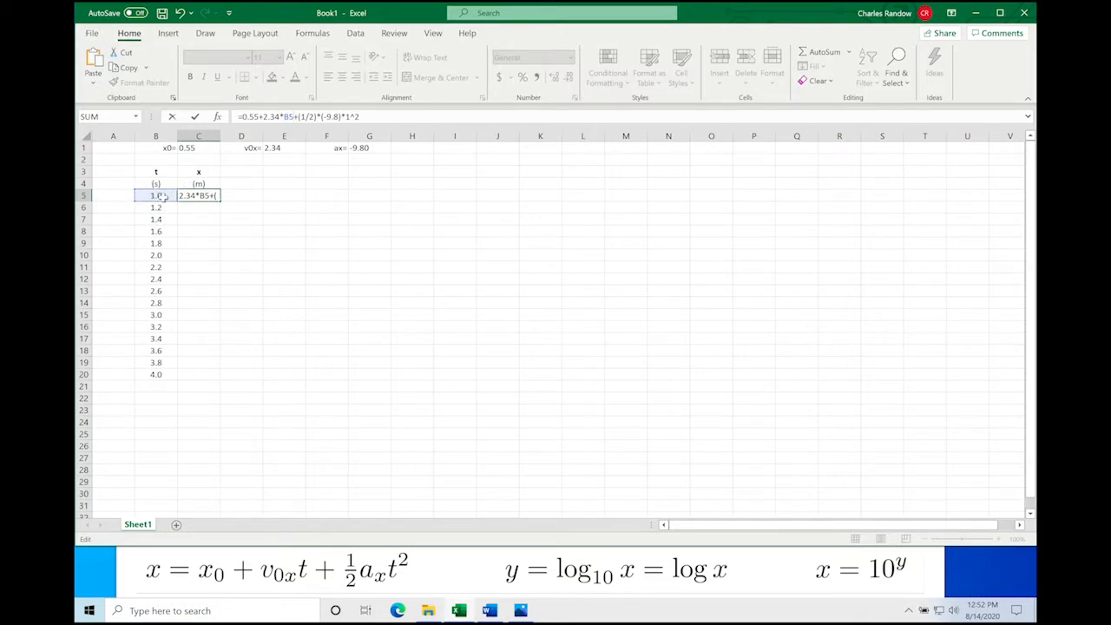
left_click(351, 116)
key("BackSpace")
type("B5")
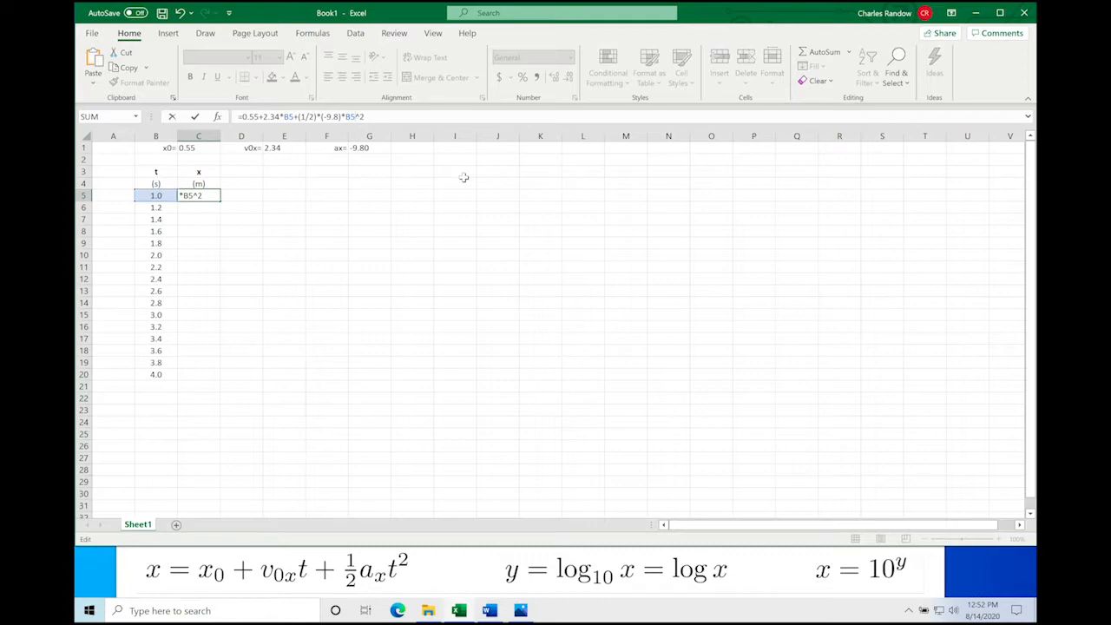
key("Return")
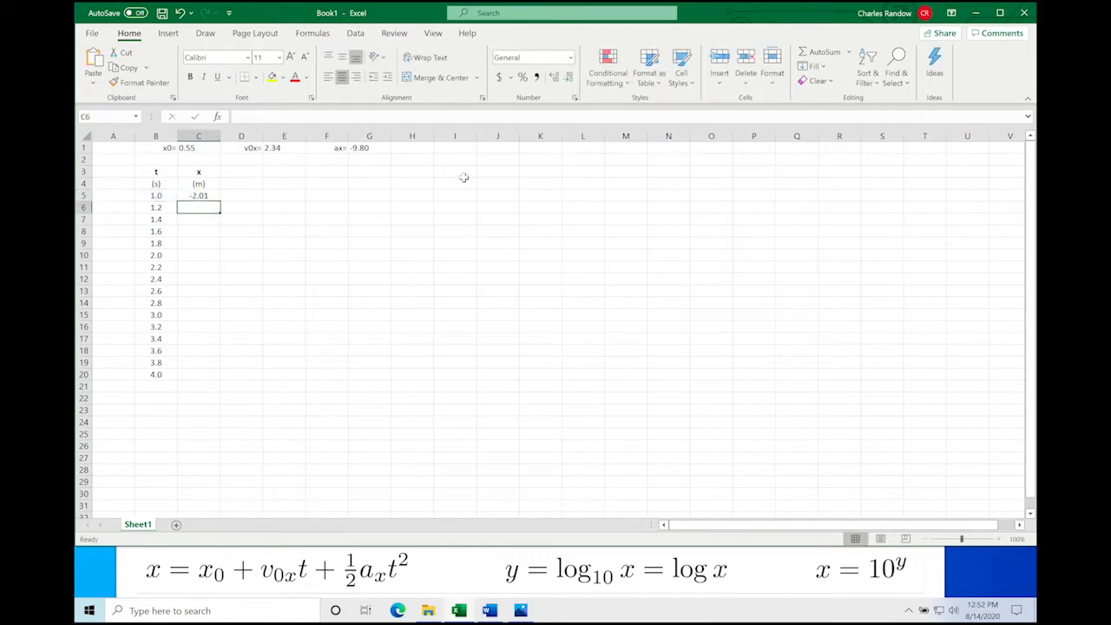
- Fill the C5 position formula down through C20 for all listed times
left_click(215, 198)
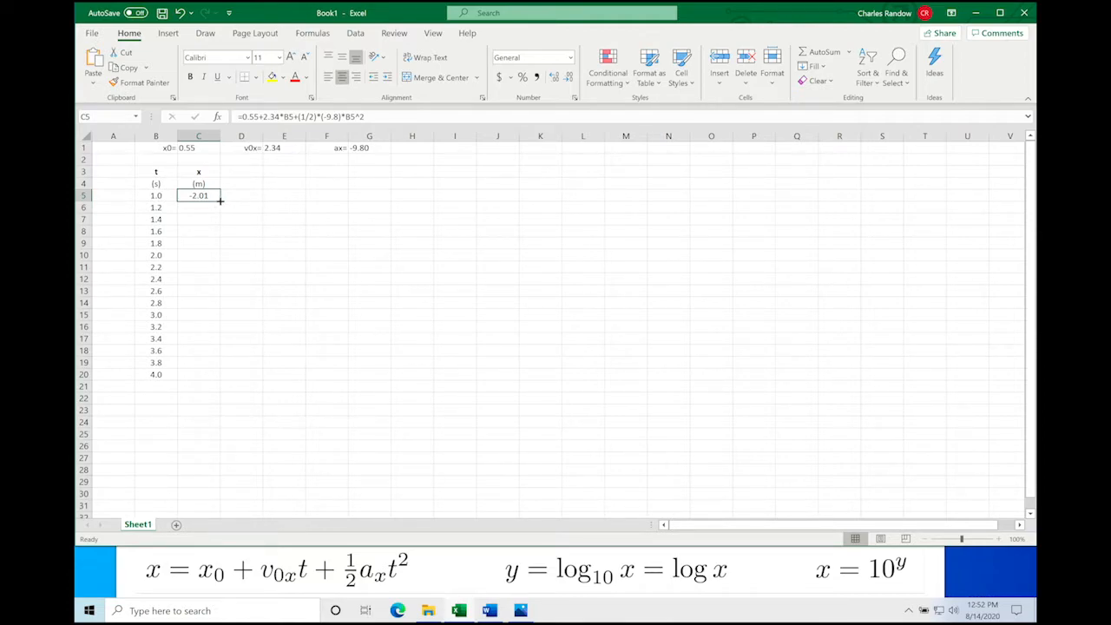
left_click_drag(220, 201, 199, 376)
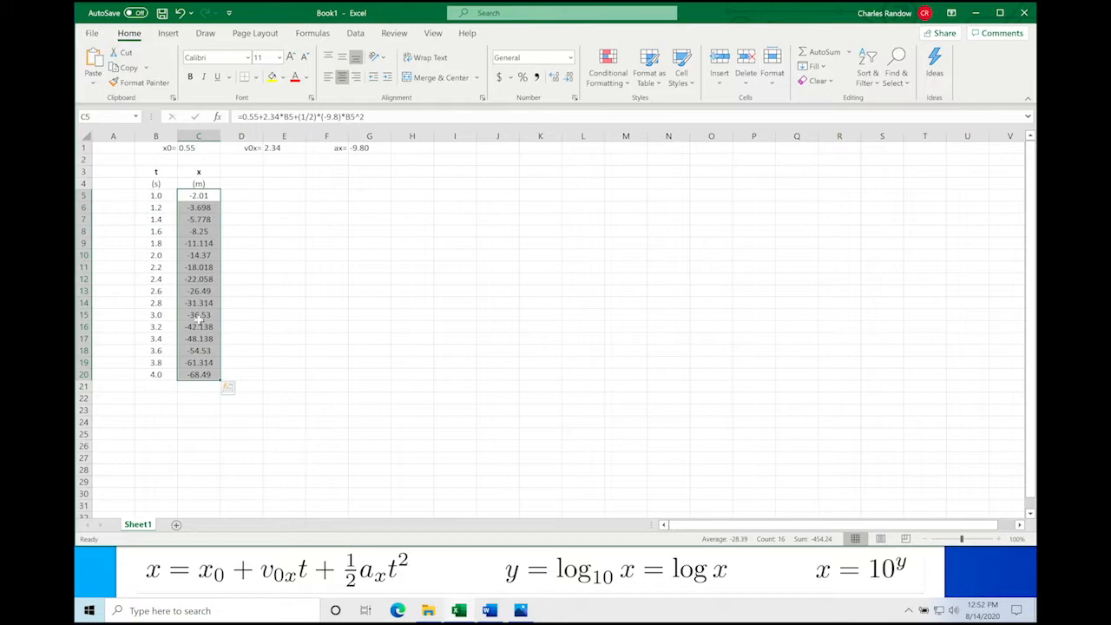
left_click(252, 350)
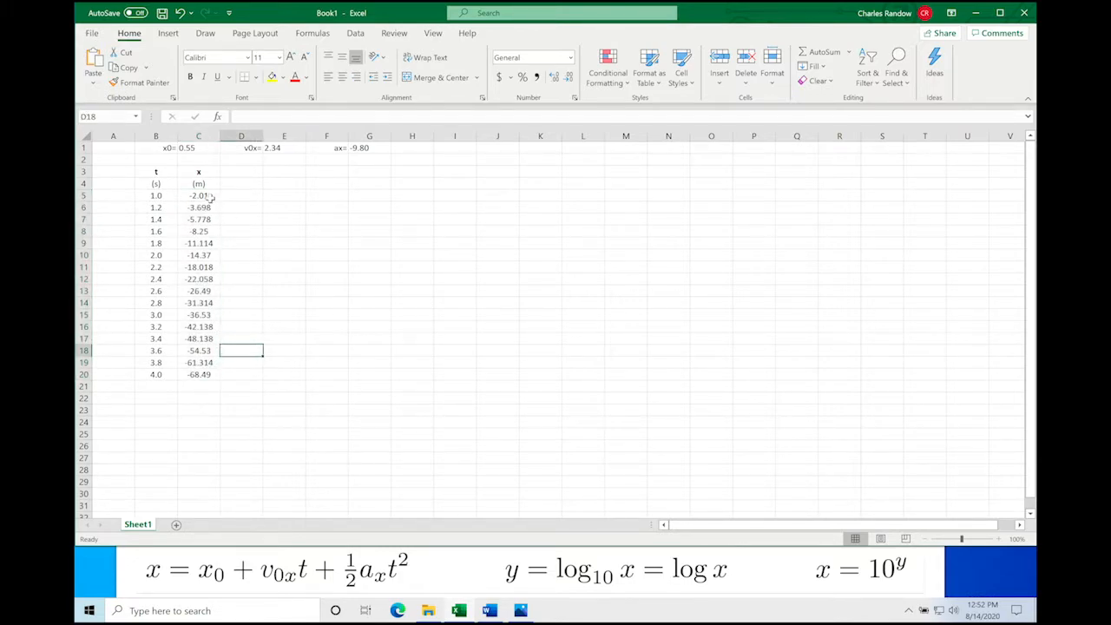
- Format the position values in C5 to C20 with two decimal places
left_click_drag(205, 196, 227, 386)
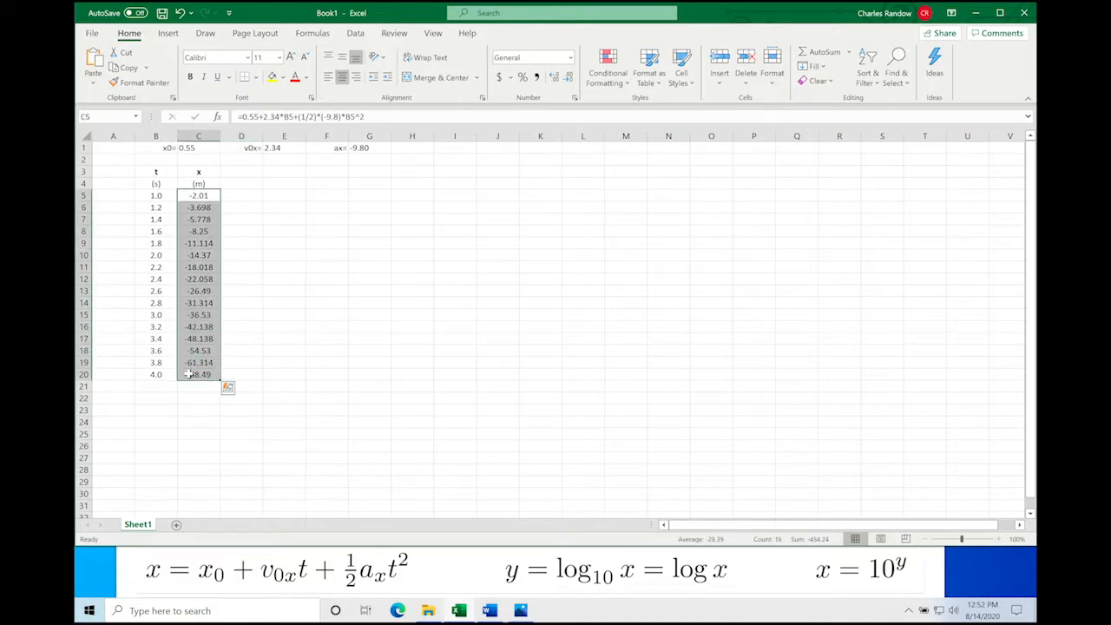
left_click(563, 83)
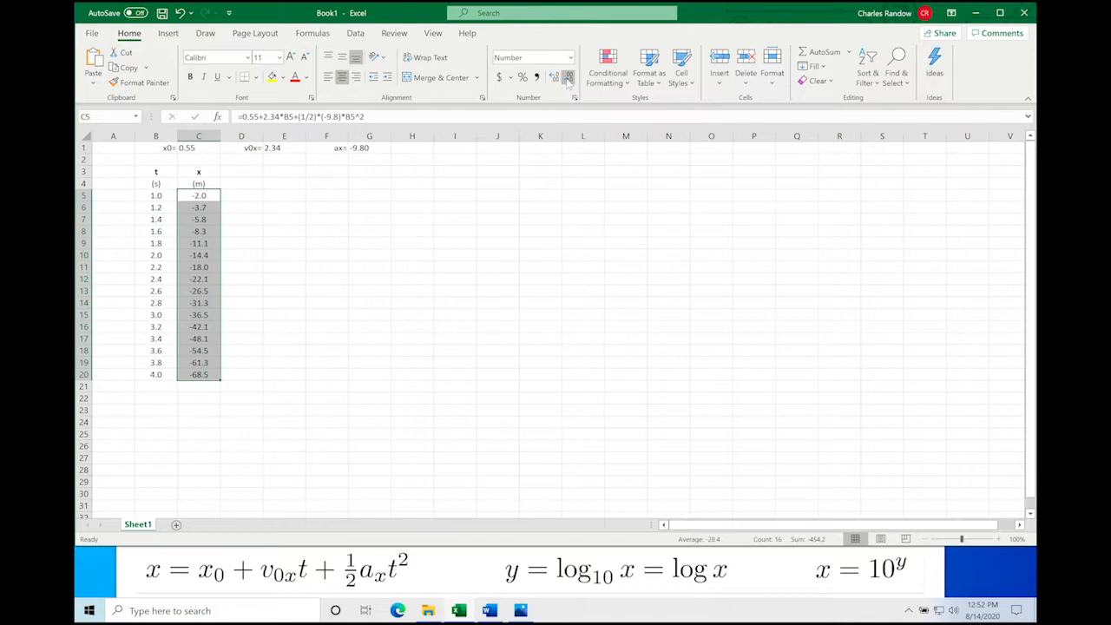
left_click(553, 78)
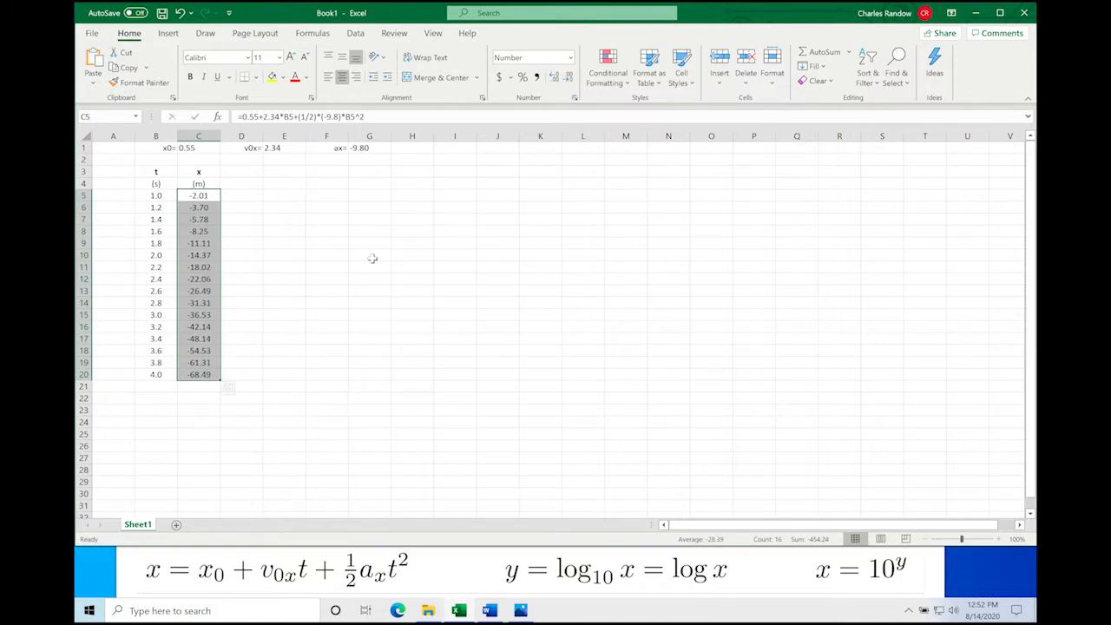
left_click(328, 264)
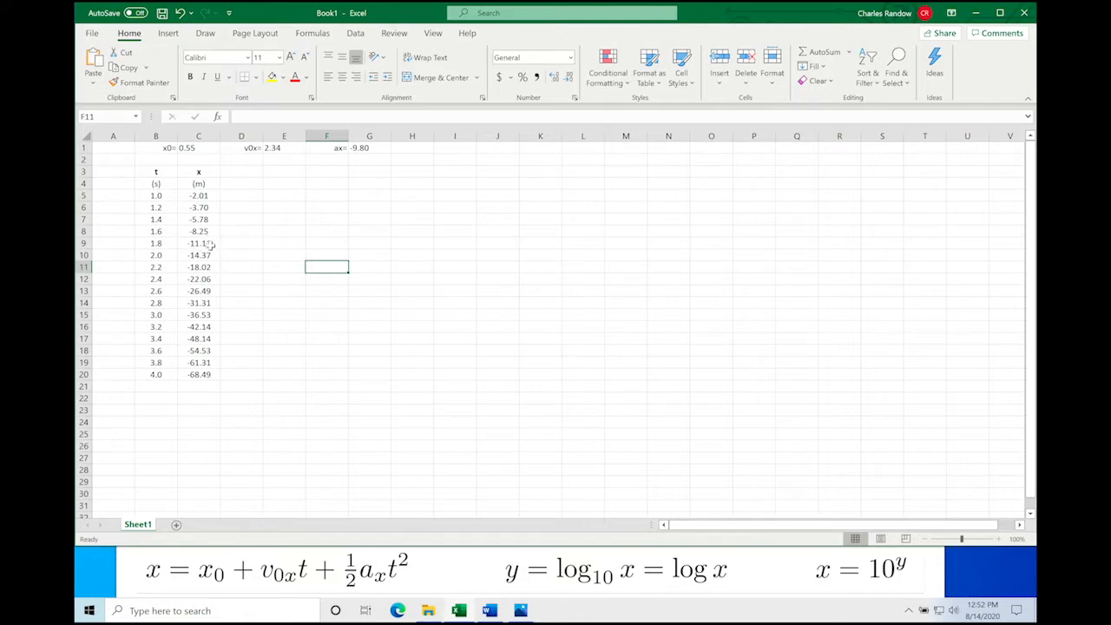
- Reduce the position values in C9 to C20 to one decimal place
left_click_drag(199, 244, 196, 373)
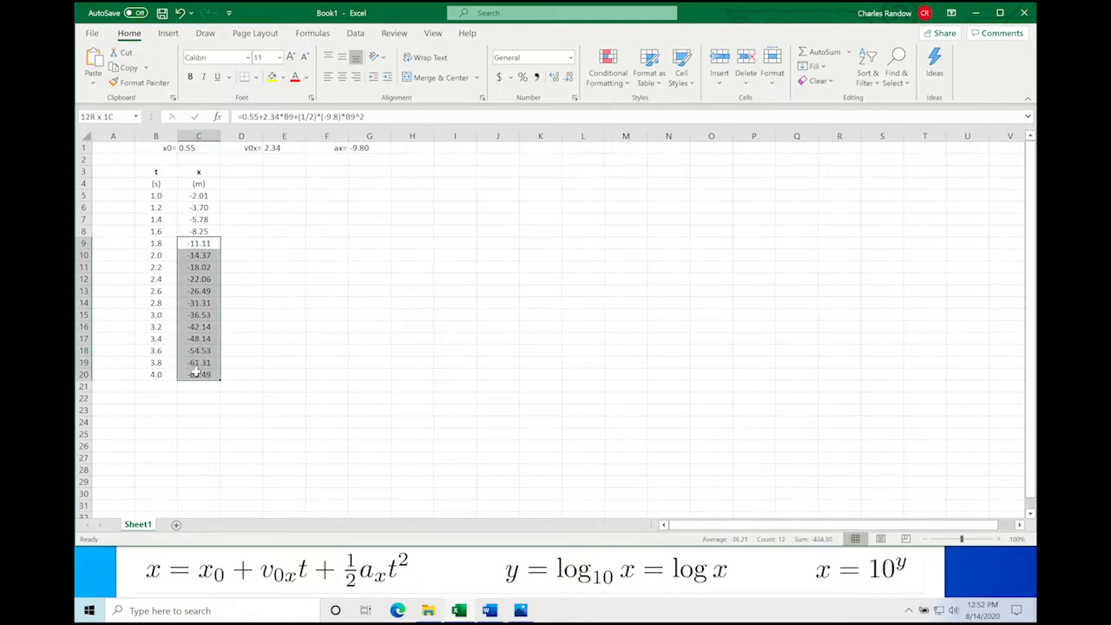
left_click(569, 76)
left_click(286, 289)
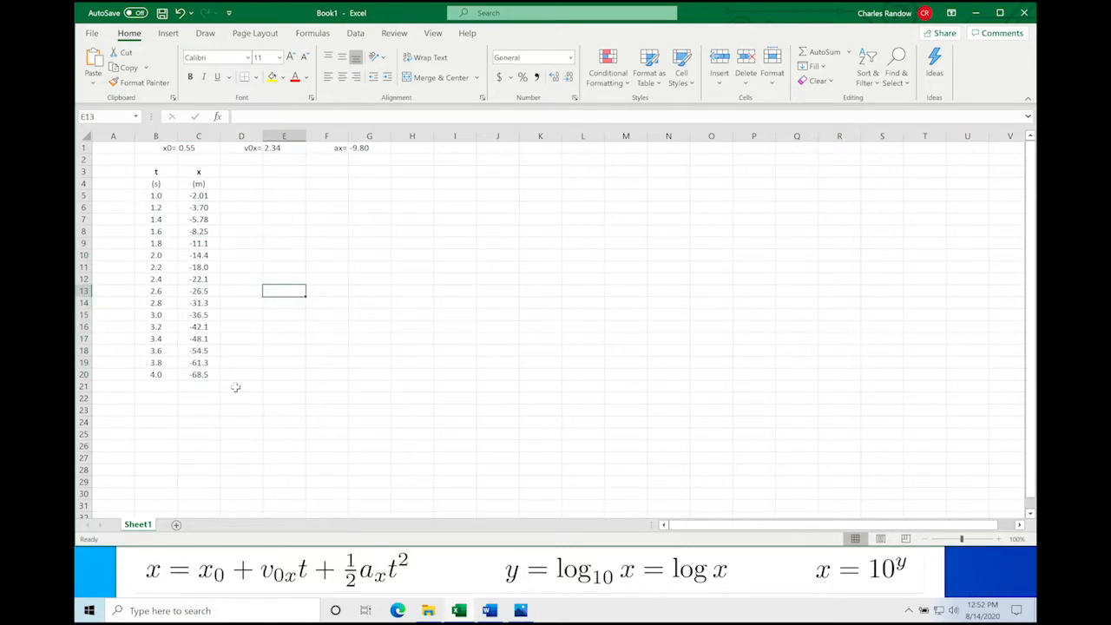
- Replace the constant 0.55 in the C5 formula with a reference to C1
left_click(205, 196)
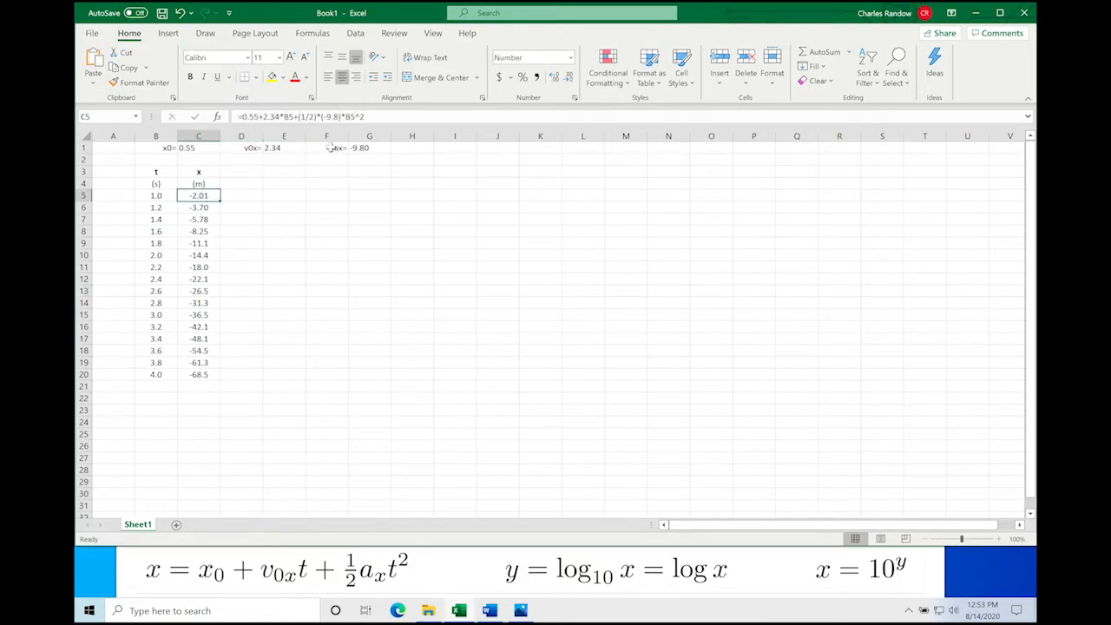
left_click(254, 116)
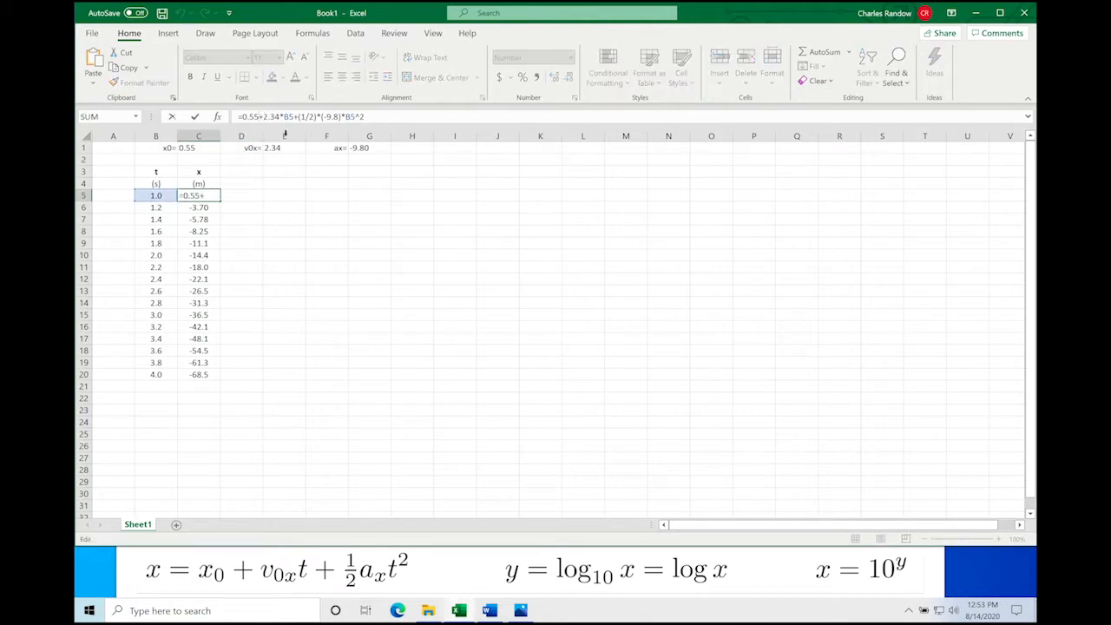
key("BackSpace")
key("BackSpace")
key("BackSpace")
key("BackSpace")
type("C1")
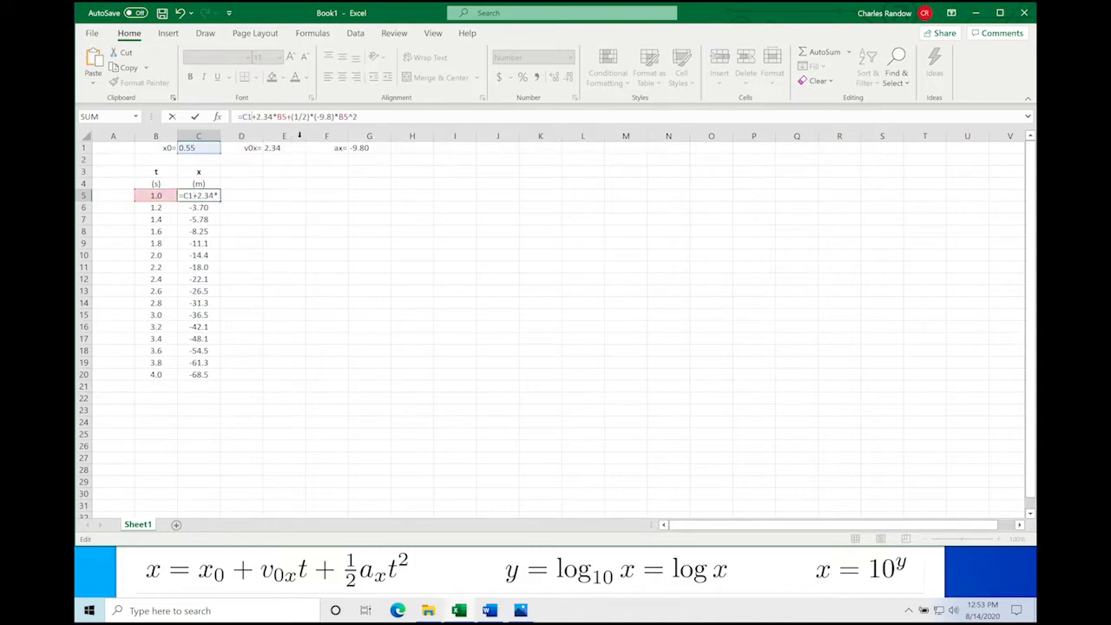
- Replace the constant 2.34 in the C5 formula with a reference to E1
left_click(274, 116)
key("BackSpace")
key("BackSpace")
key("BackSpace")
key("BackSpace")
type("E1")
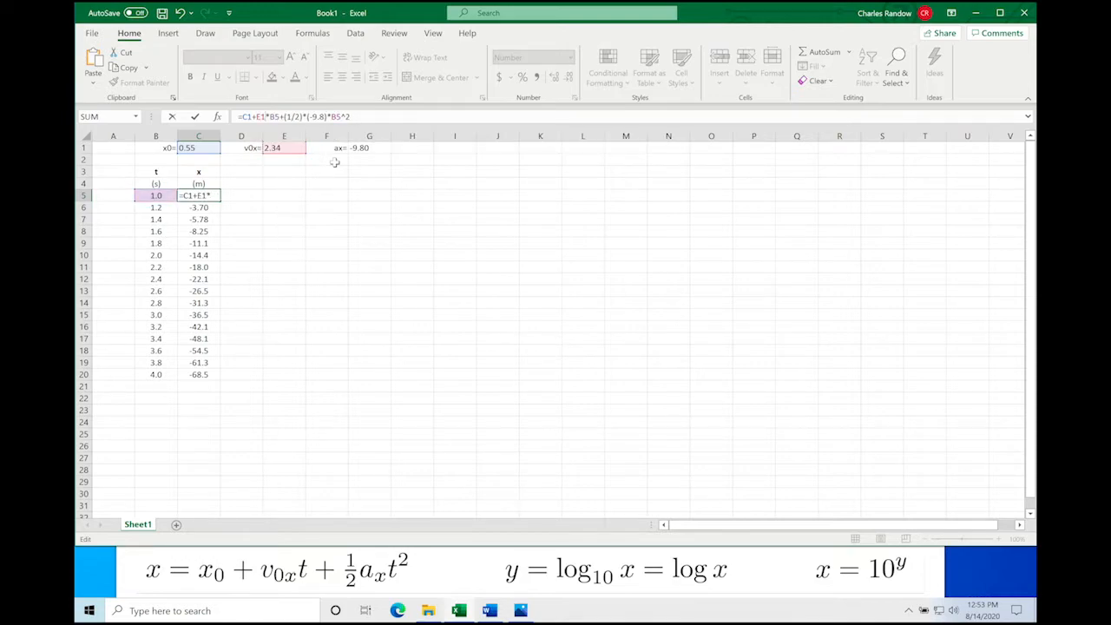
- Replace the constant -9.8 in the C5 formula with a reference to G1, keeping its parentheses
left_click(326, 117)
key("BackSpace")
key("BackSpace")
key("BackSpace")
key("BackSpace")
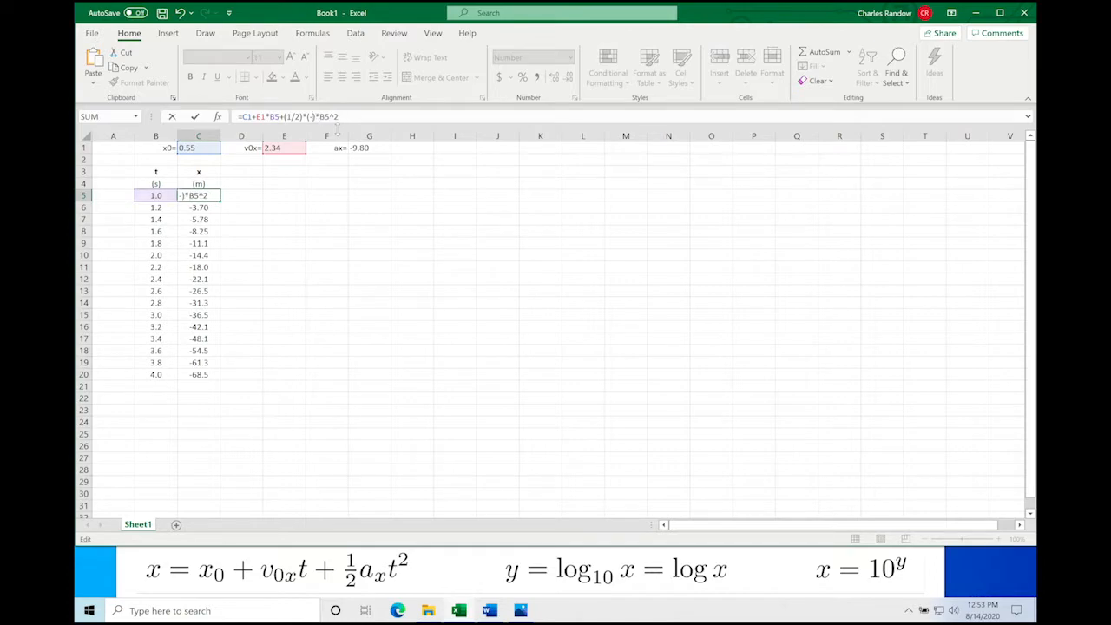
type("G1")
key("Return")
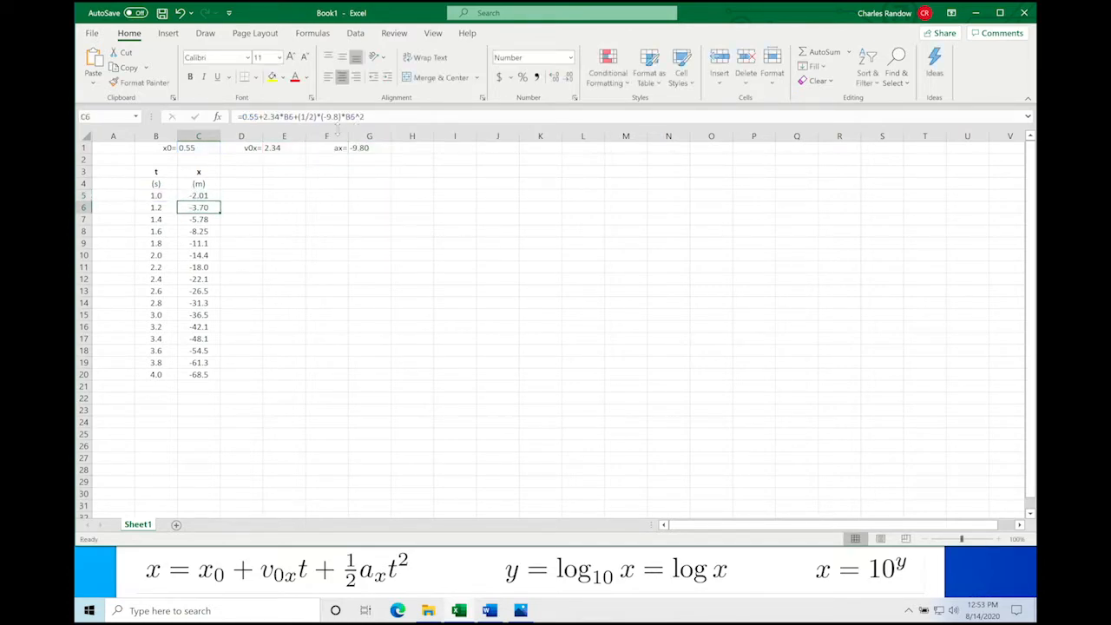
- Fill the C5 formula with its relative references down to C20 and compare the formulas in C5 and C6
key("Up")
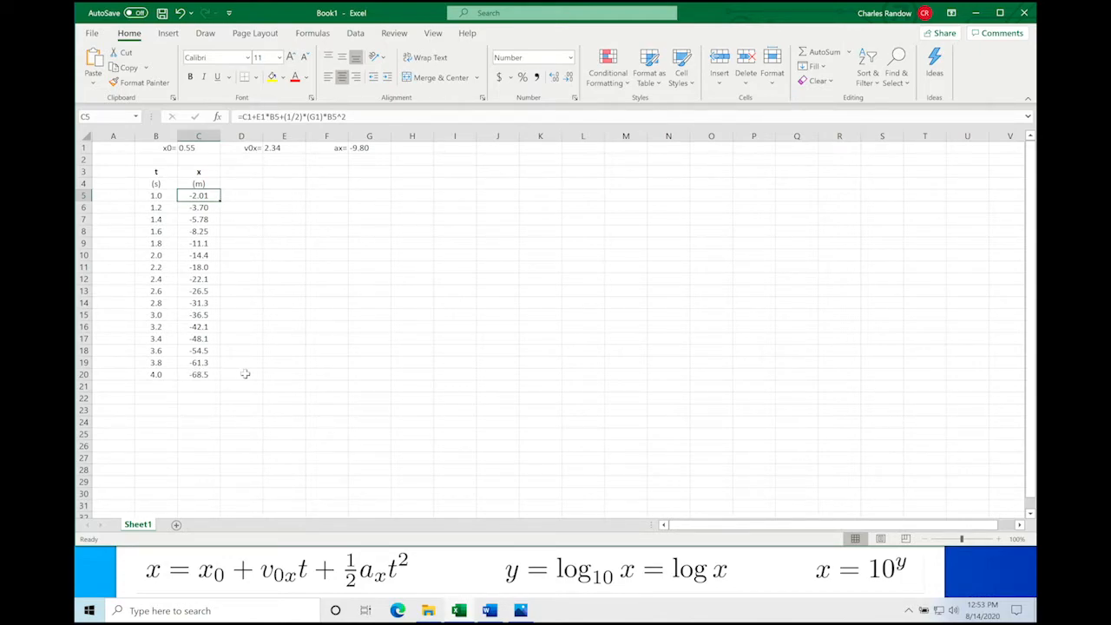
left_click_drag(222, 201, 209, 376)
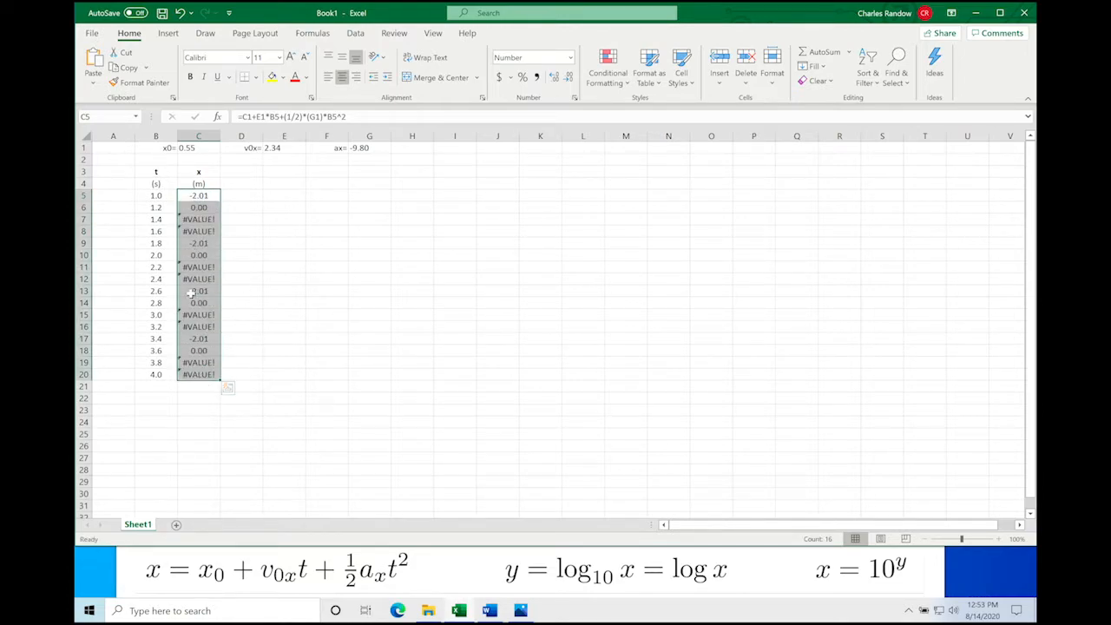
left_click(240, 279)
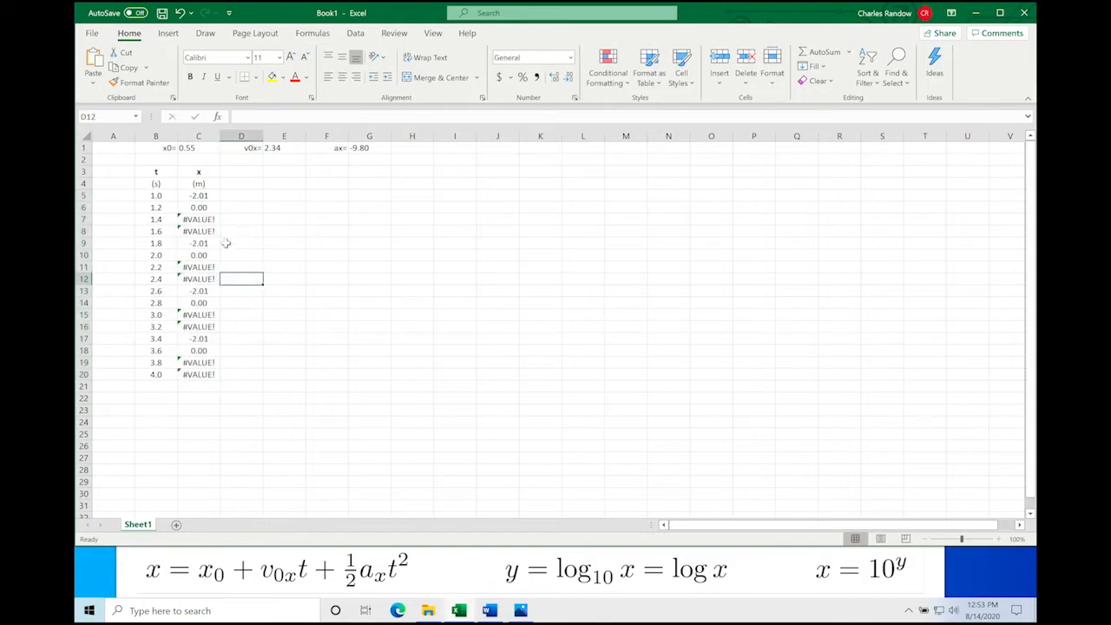
left_click(209, 195)
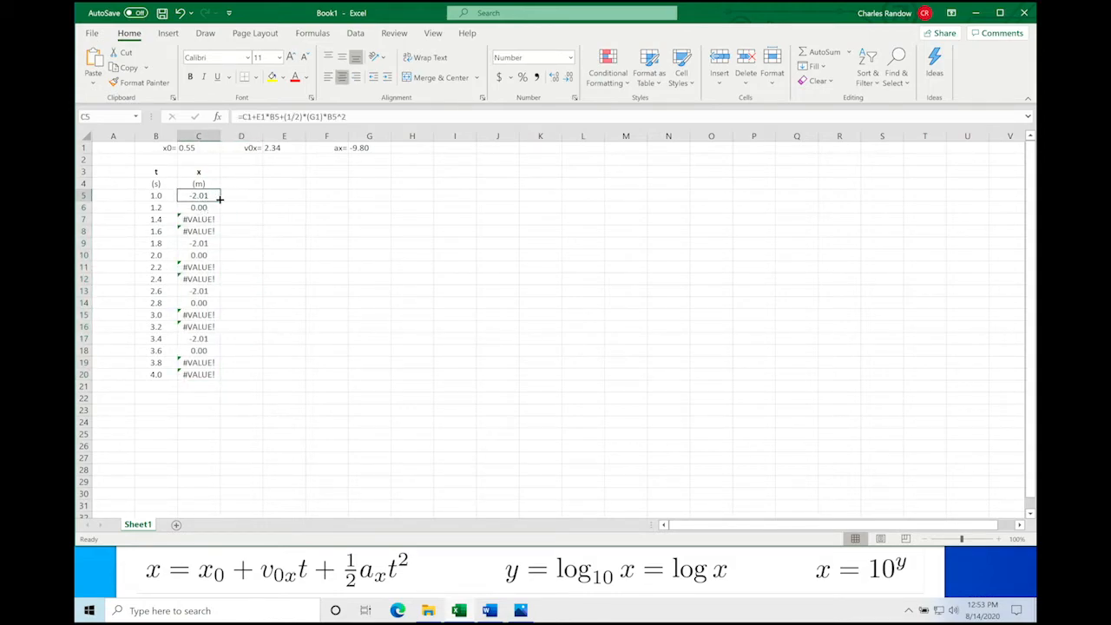
left_click(210, 206)
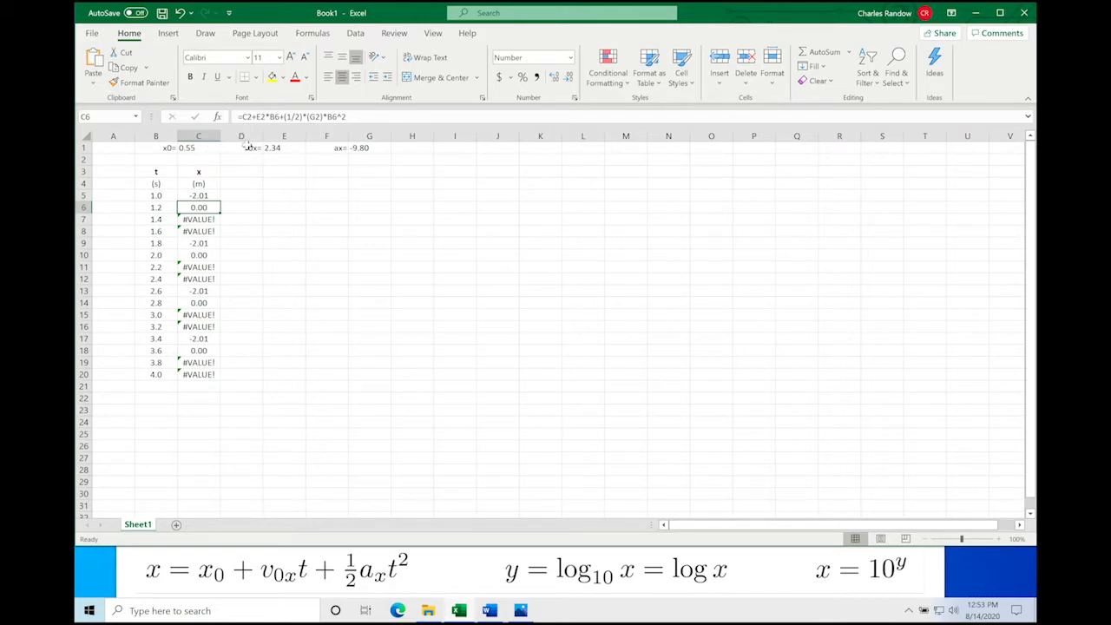
- Make the x0 and v0x references in the C5 formula absolute as $C$1 and $E$1
left_click(207, 194)
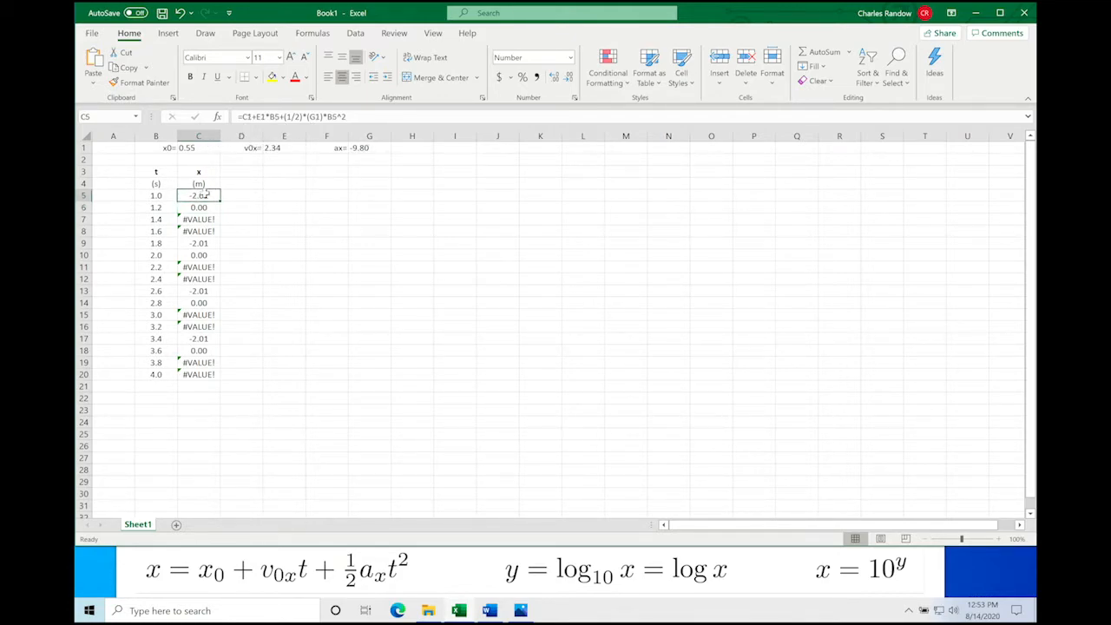
left_click(264, 116)
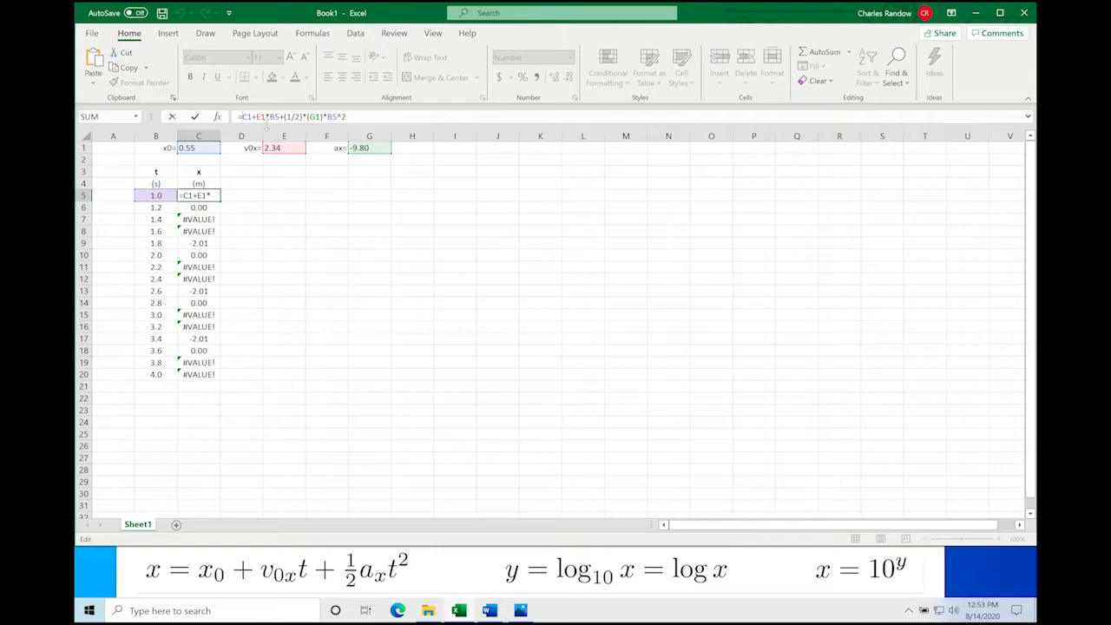
type("$")
key("Right")
type("$")
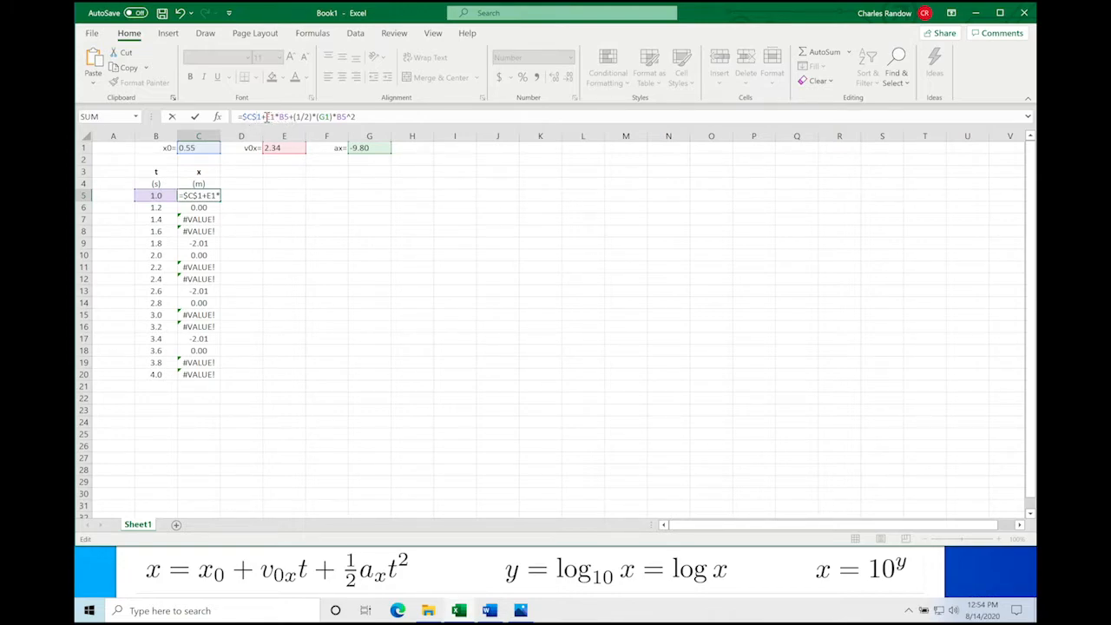
type("$")
key("Right")
type("$")
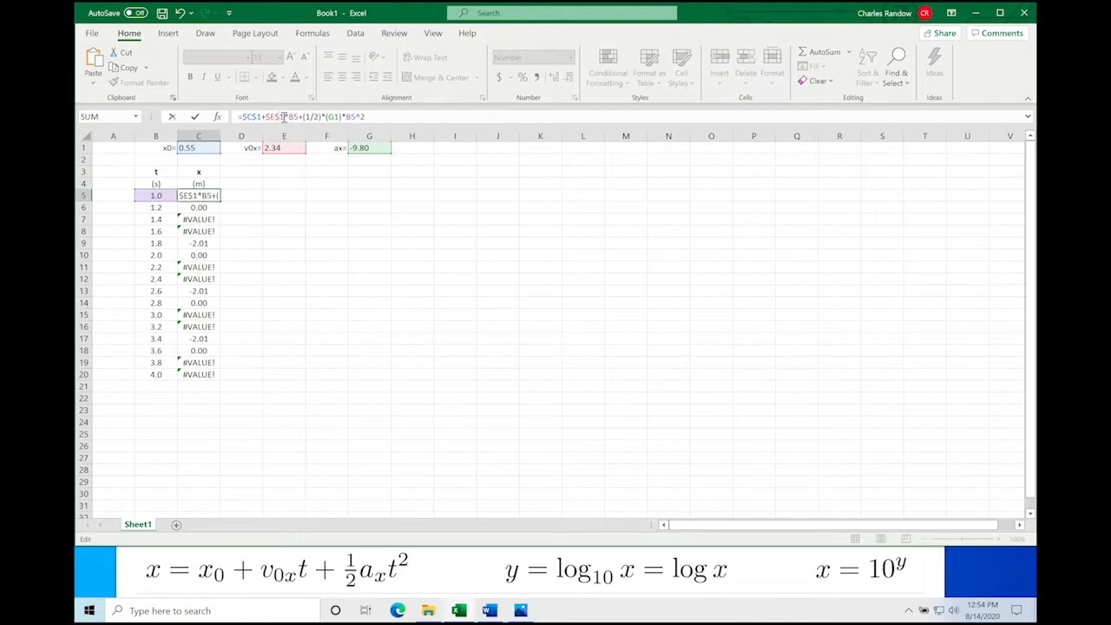
- Make the ax reference in the C5 formula absolute as $G$1 and fill the formula down to C20
left_click(328, 117)
type("$")
key("Right")
type("$")
key("ctrl+Return")
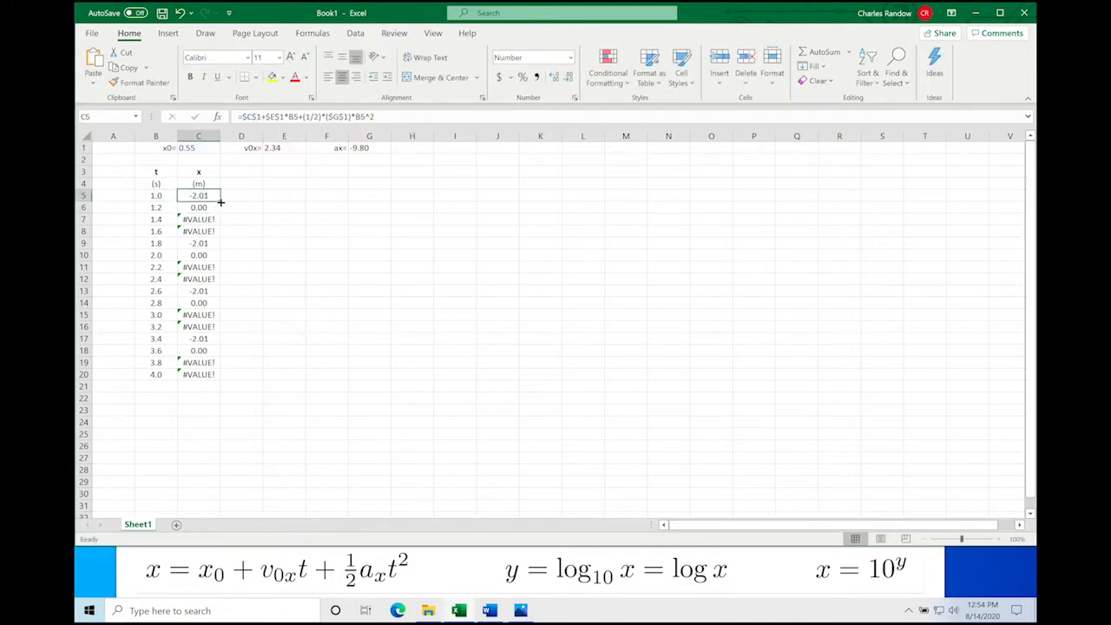
left_click_drag(220, 200, 206, 379)
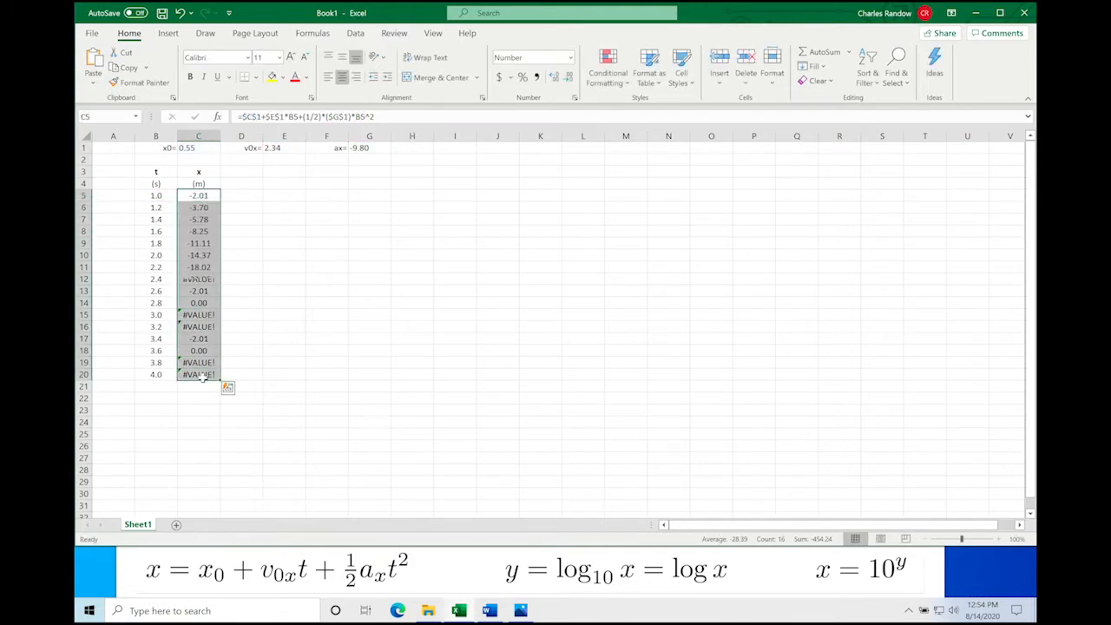
left_click(269, 383)
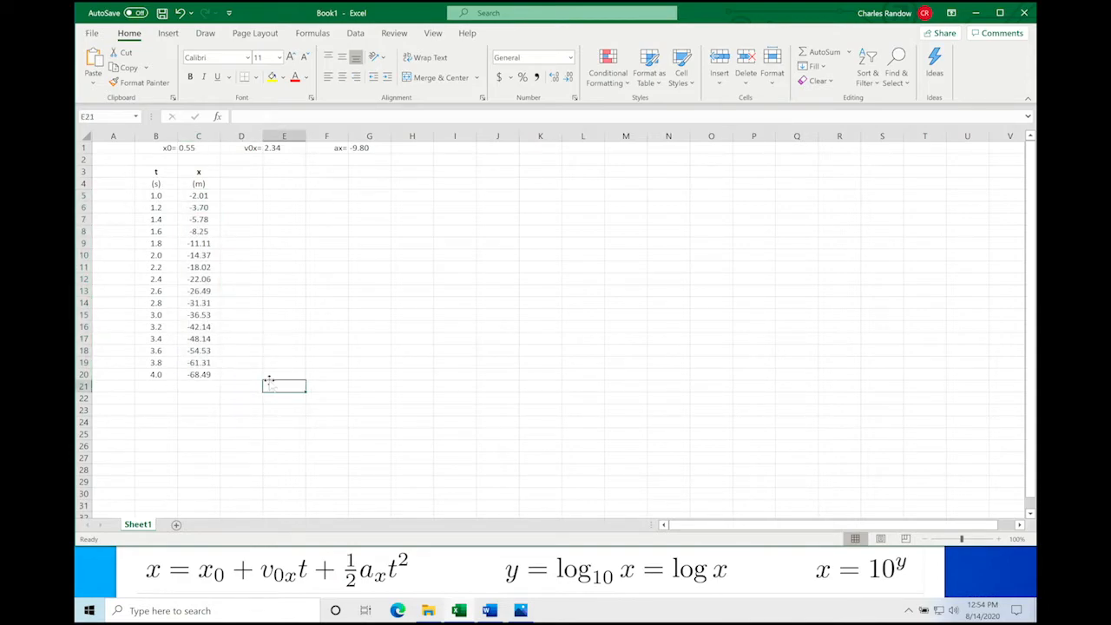
- Lock only the row of the three constant references in the C5 formula, giving C$1, E$1 and G$1
left_click(205, 196)
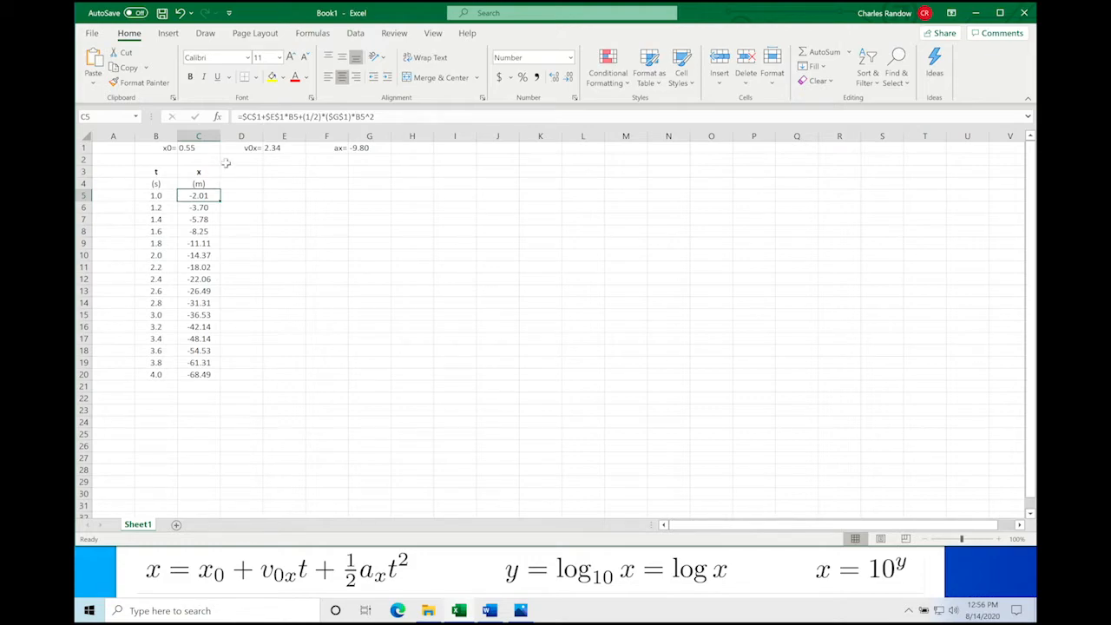
left_click(248, 118)
key("BackSpace")
left_click(265, 117)
key("BackSpace")
left_click(326, 117)
key("BackSpace")
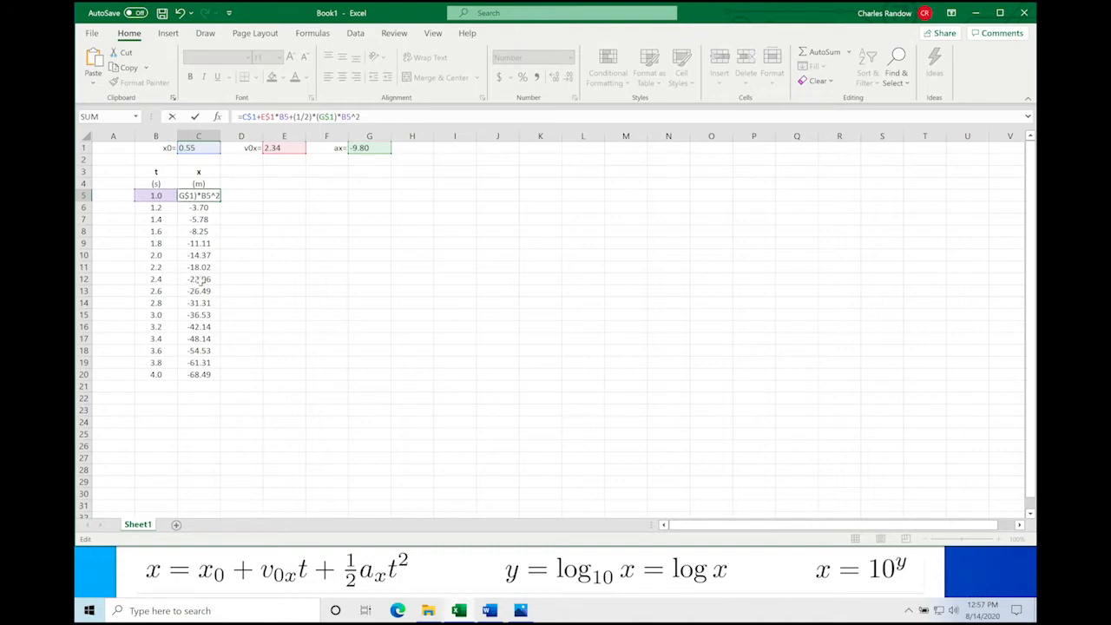
key("ctrl+Return")
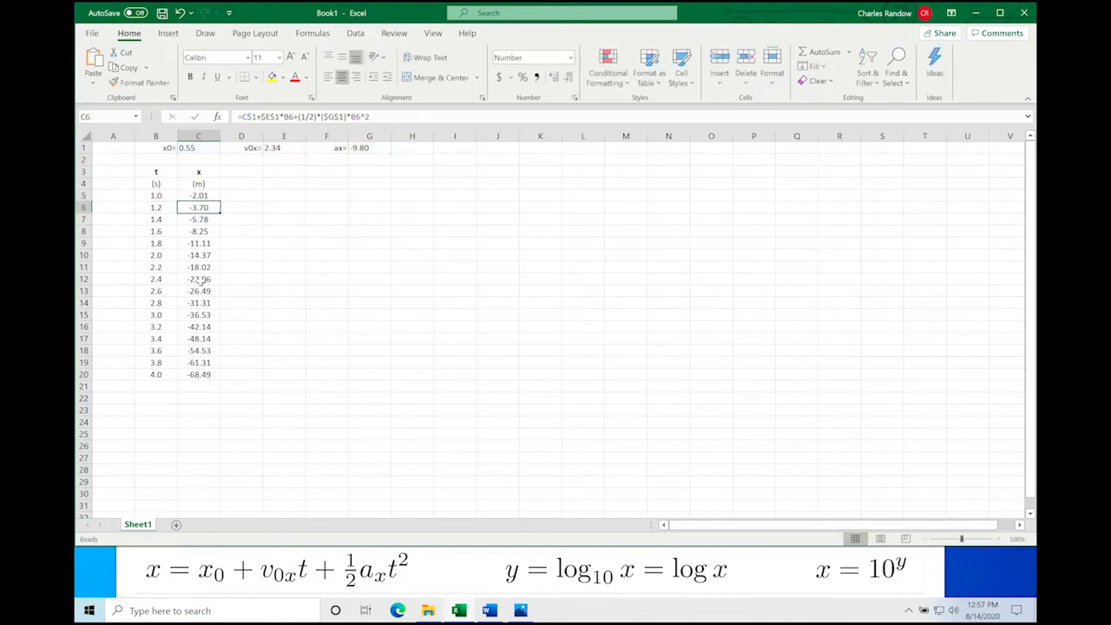
- Fill the row-locked C5 formula down to C20 and check the copied formula in C8
left_click_drag(218, 205, 190, 378)
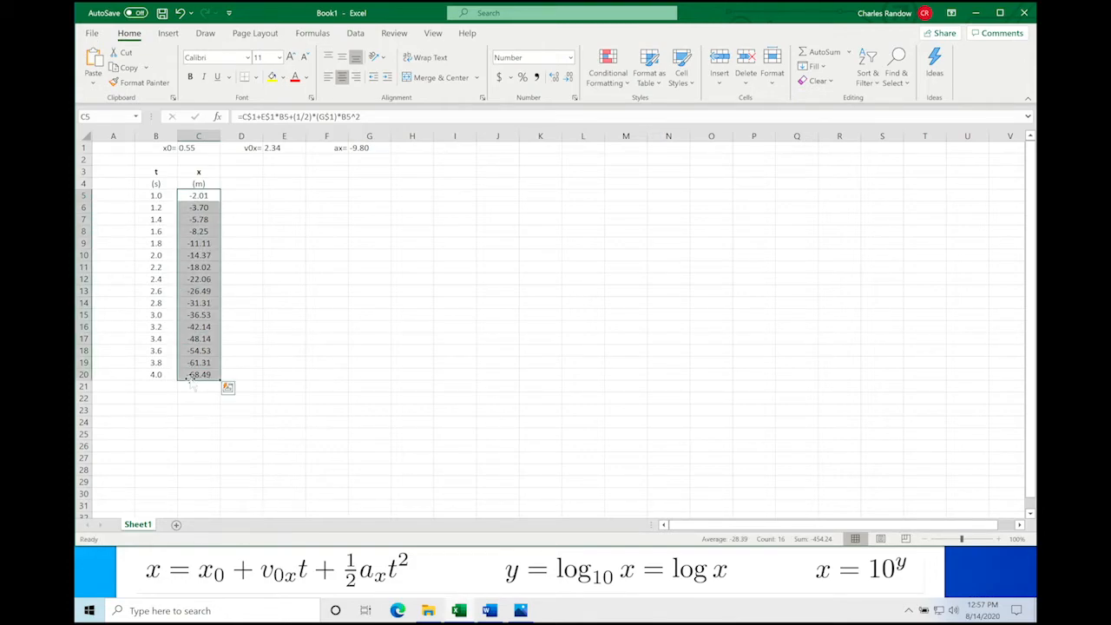
left_click(249, 351)
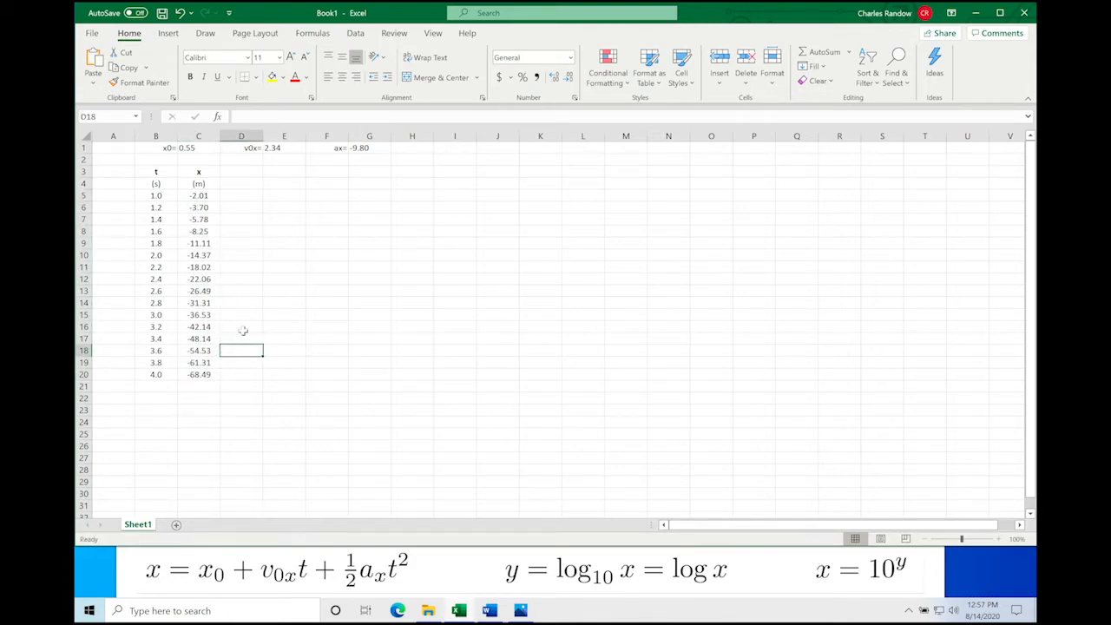
left_click(201, 232)
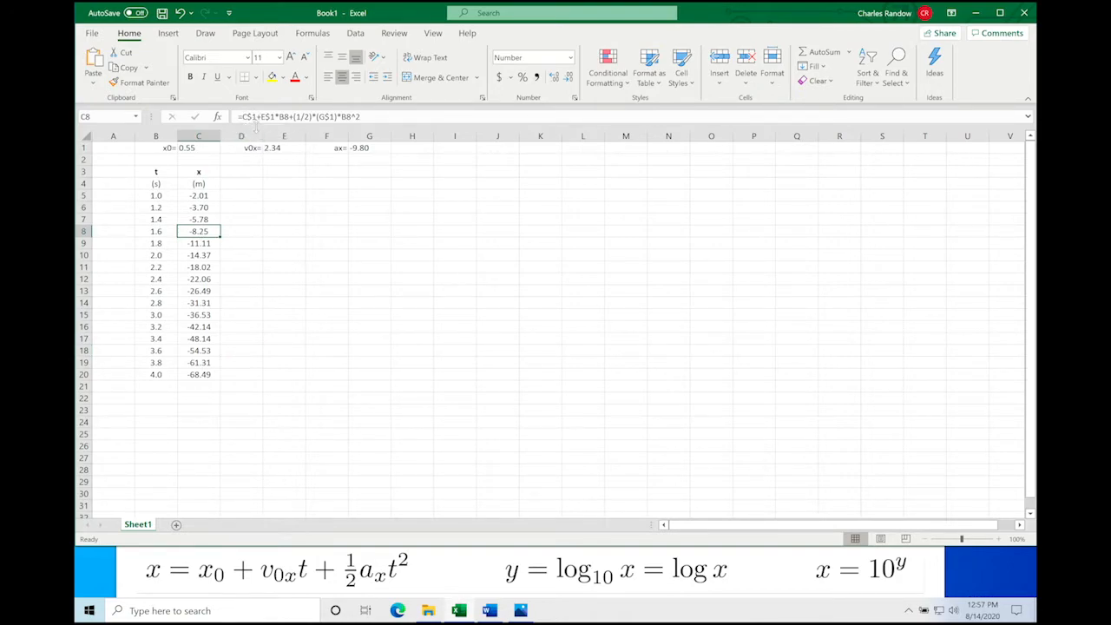
left_click(251, 206)
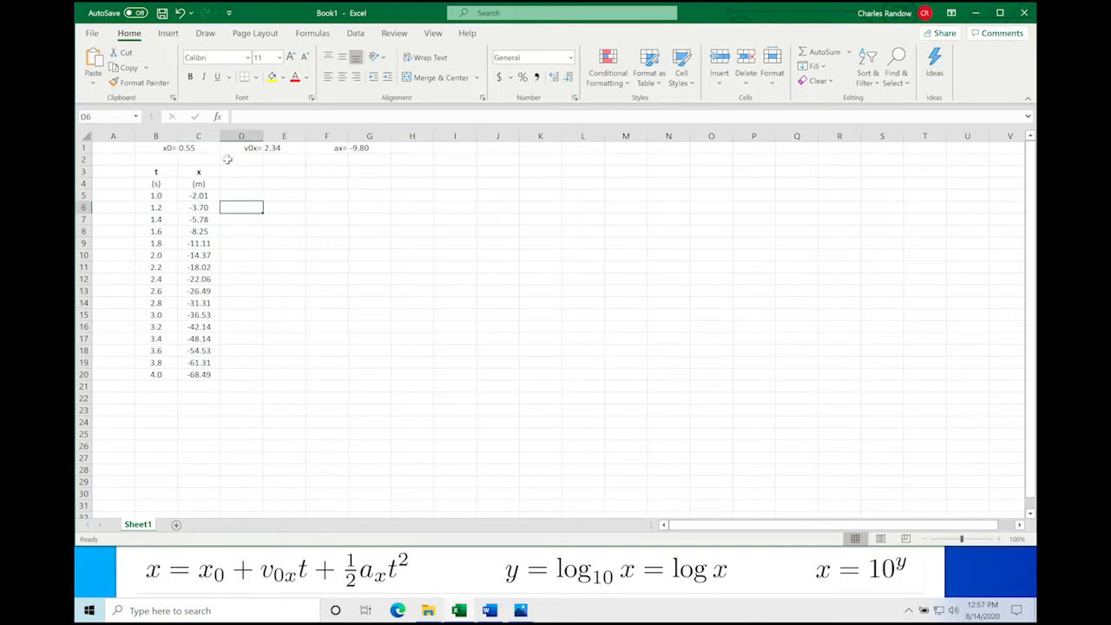
- Set the x0 constant in C1 to 2.55
left_click(206, 150)
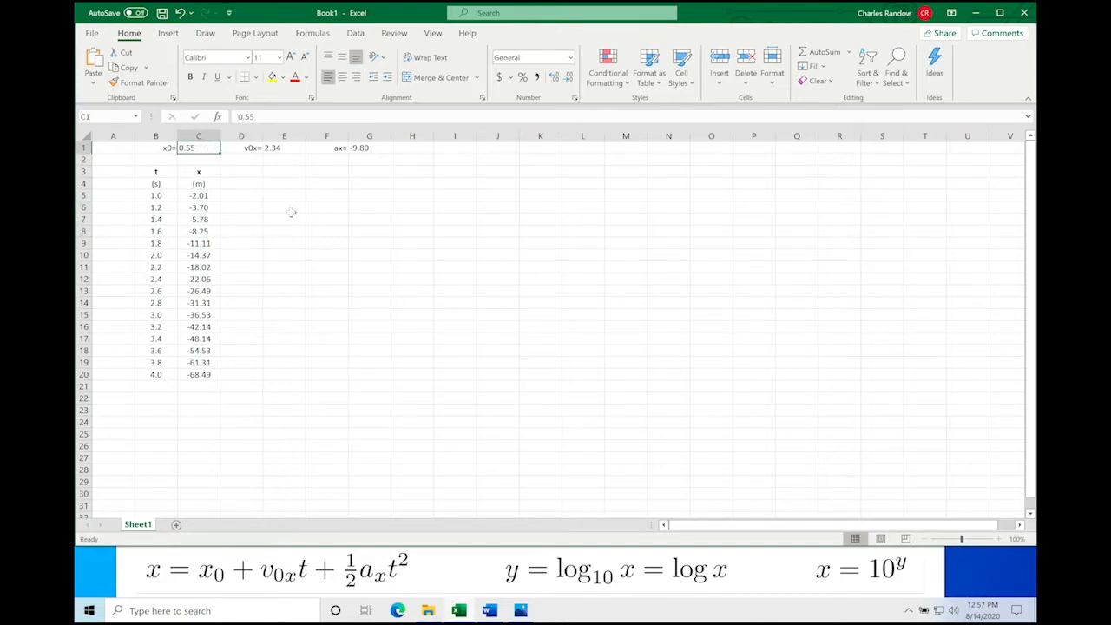
type("2.55")
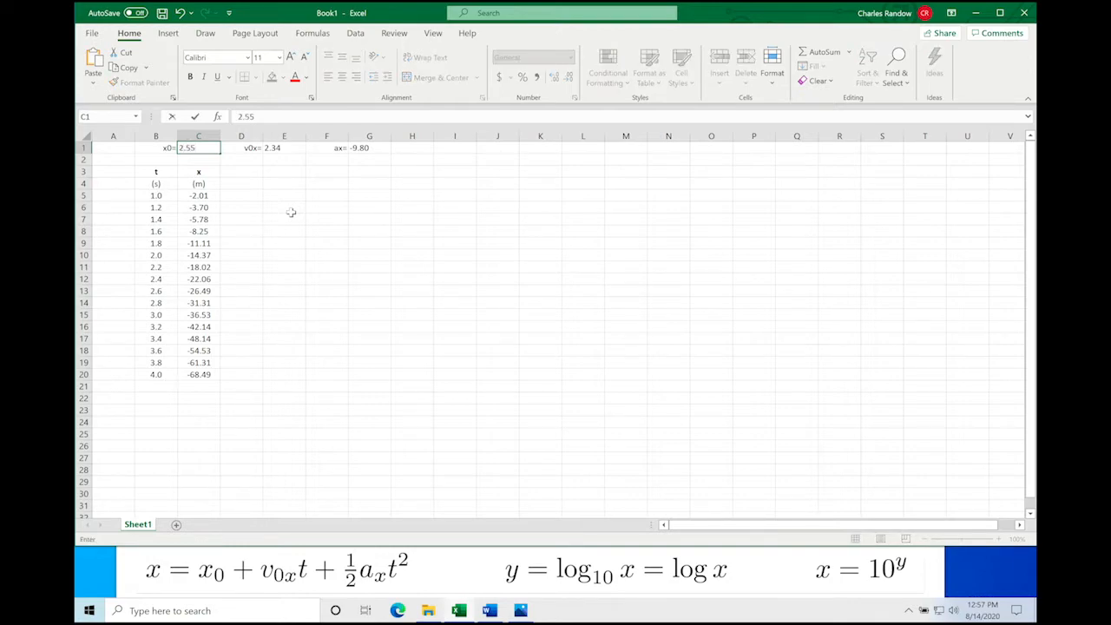
key("Return")
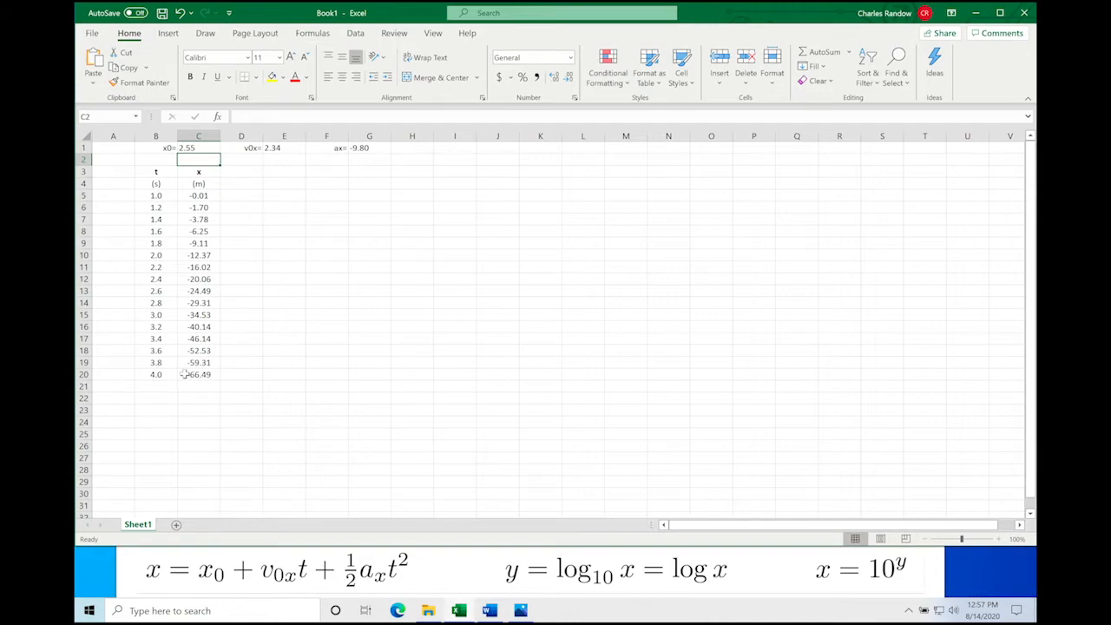
- Insert a markers-only scatter chart of the t and x values in B5:C20
left_click_drag(161, 196, 194, 371)
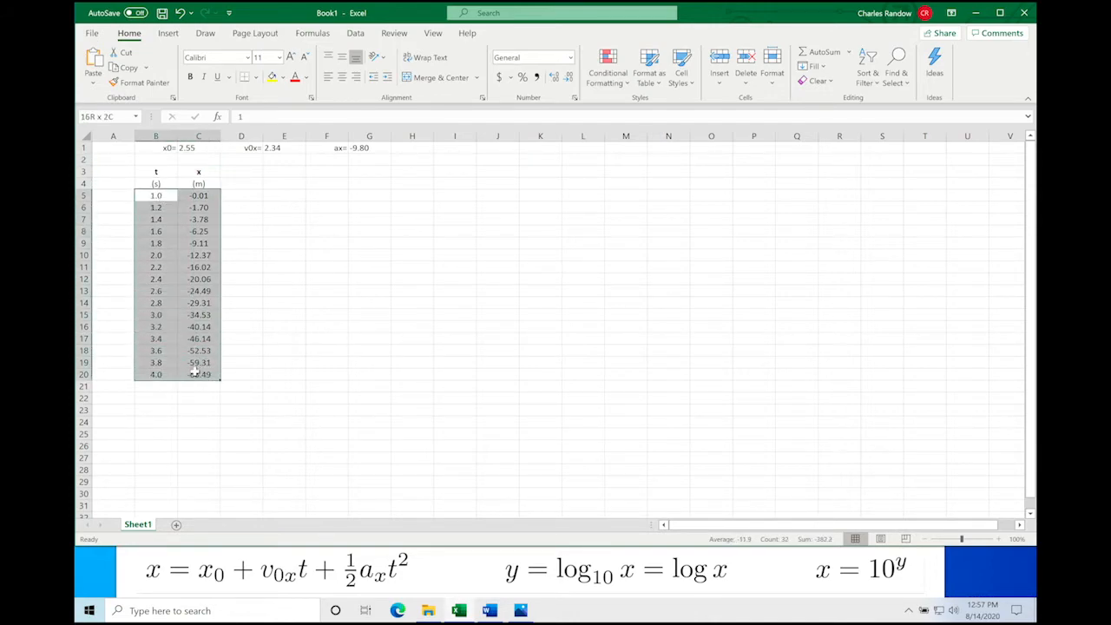
left_click(168, 33)
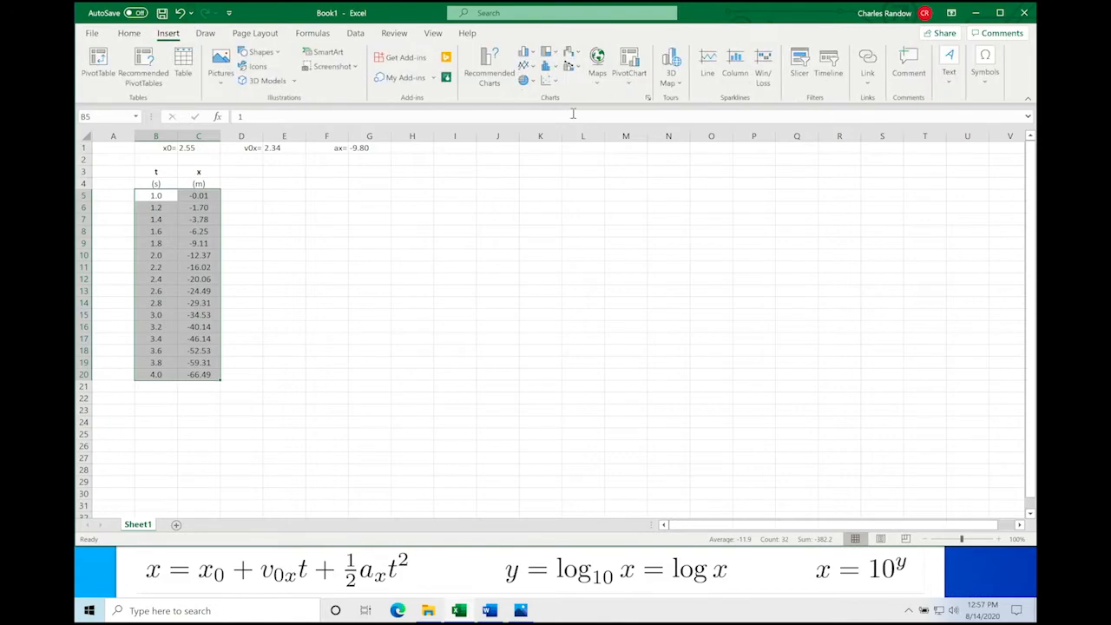
left_click(545, 80)
left_click(551, 124)
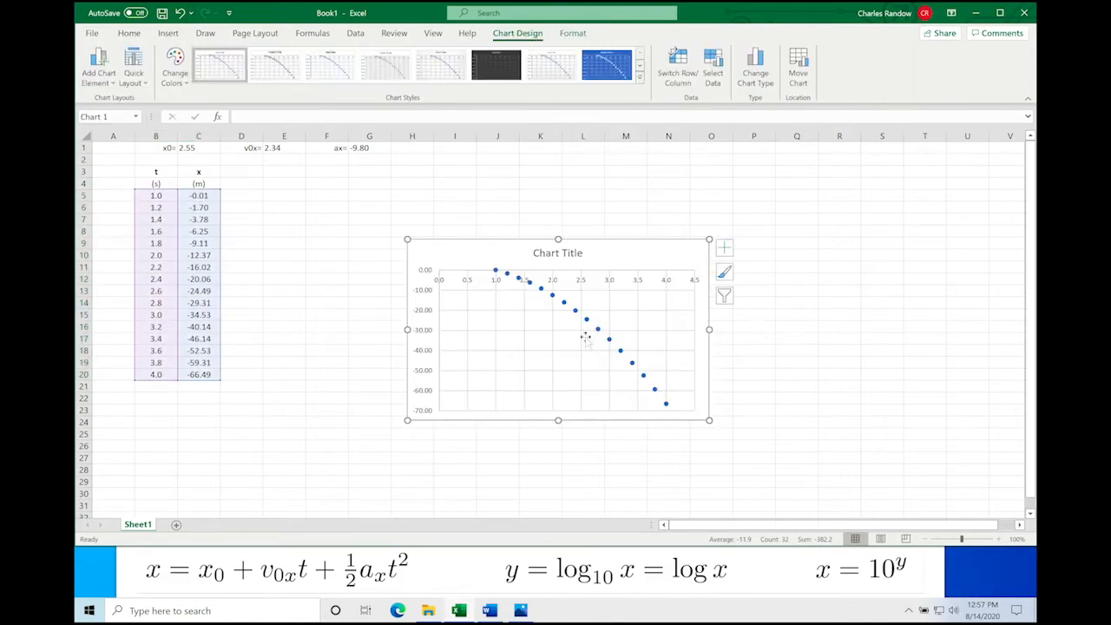
- Set the v0x constant in E1 to 12.1
left_click(280, 152)
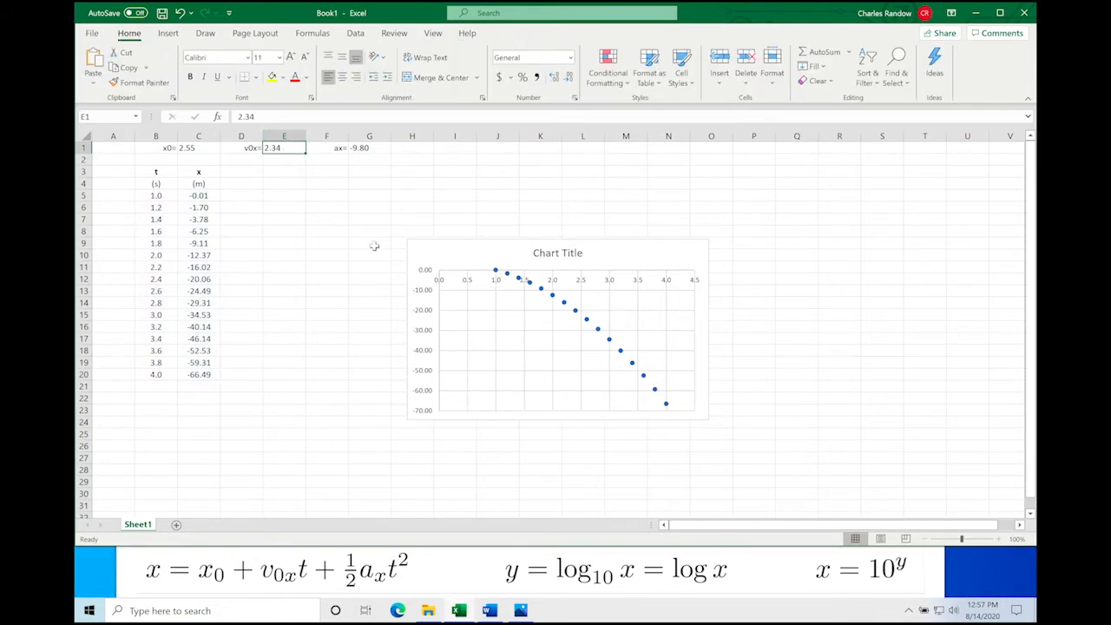
type("12.1")
key("Return")
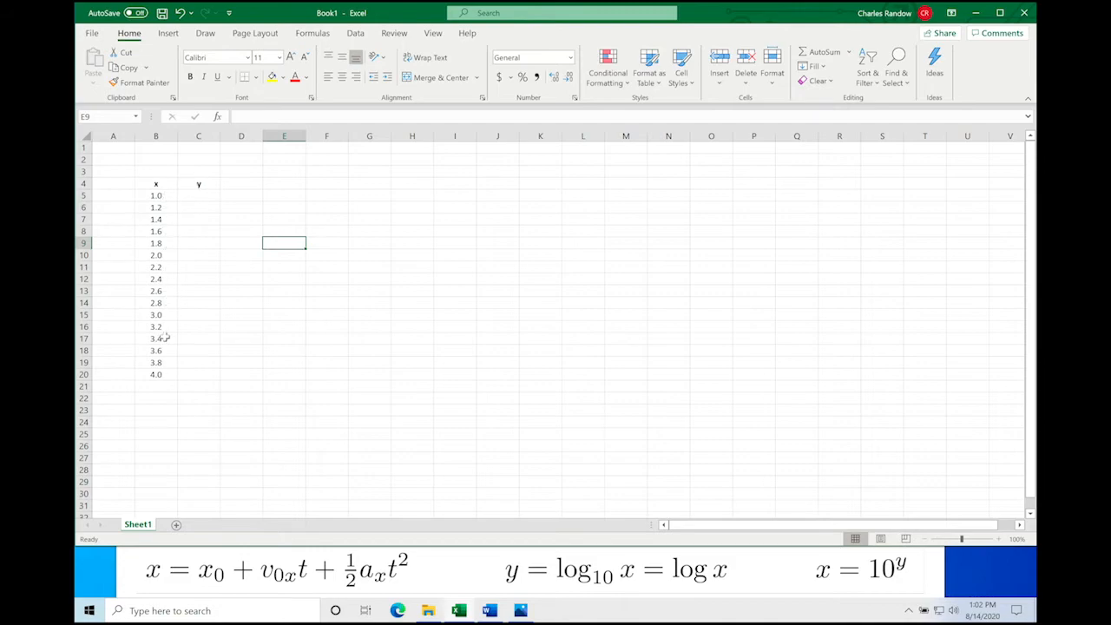
- Enter the formula =LOG(B5) in C5 and fill it down the y column to C20
left_click(201, 197)
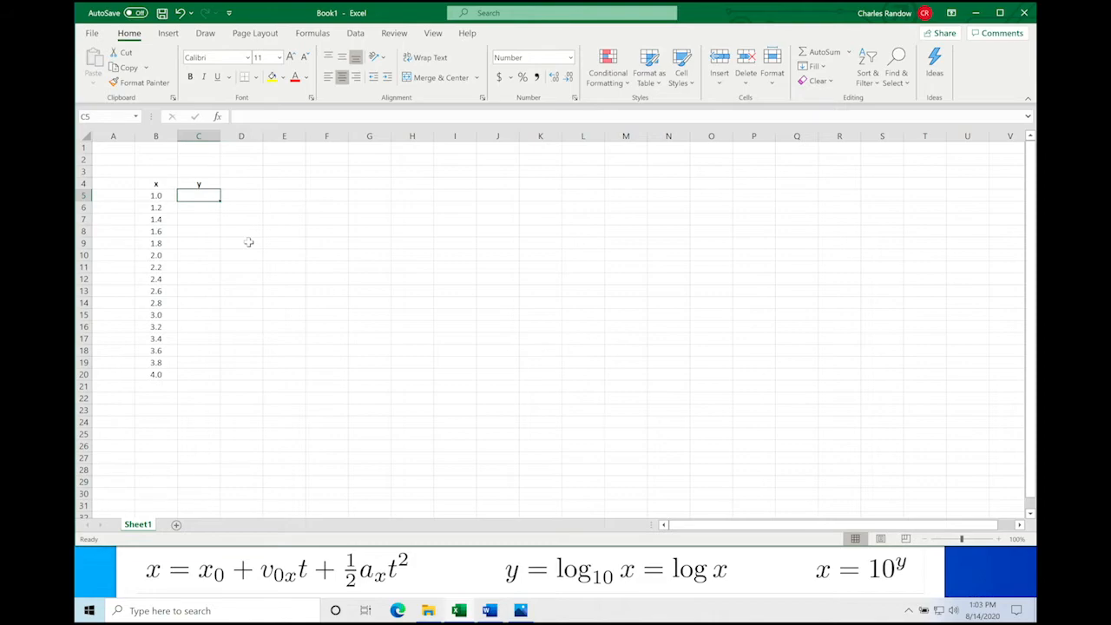
type("=log")
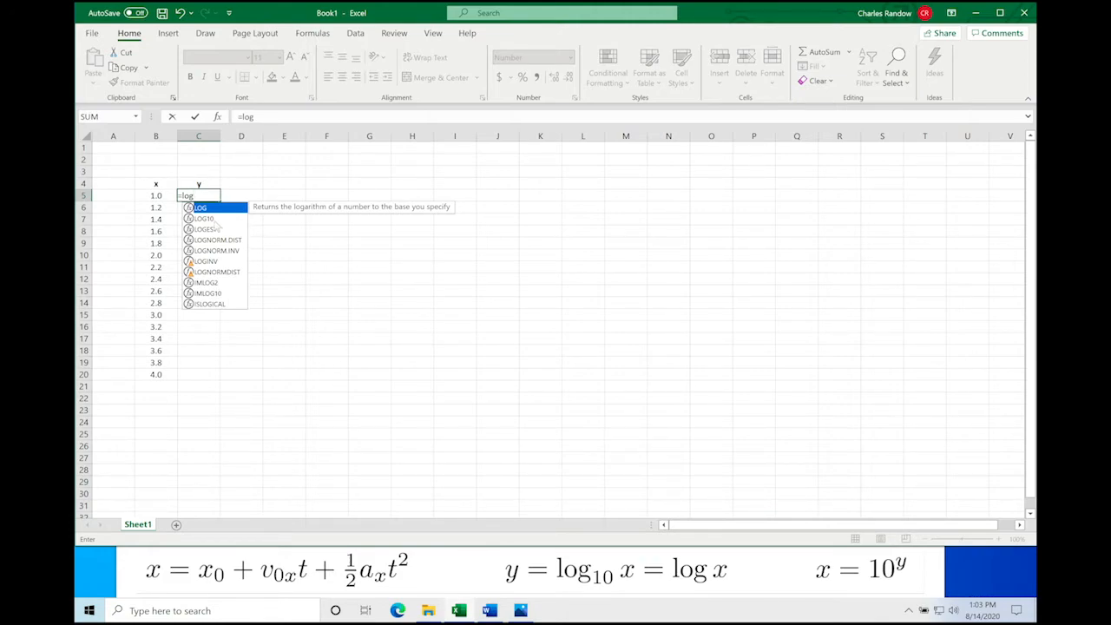
left_click(211, 219)
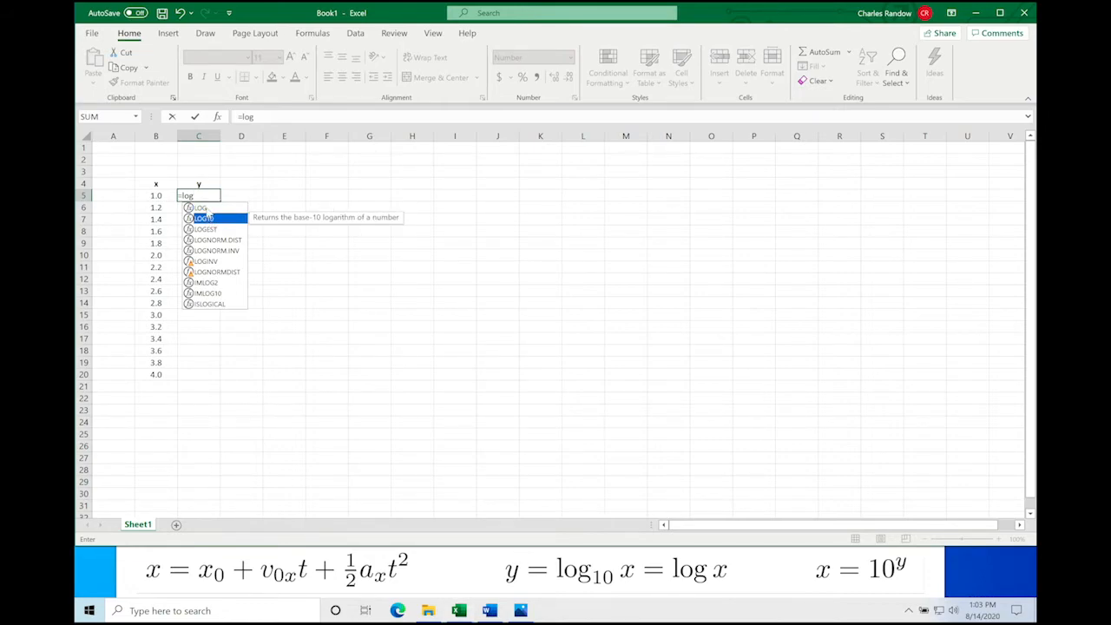
left_click(204, 209)
left_click(207, 196)
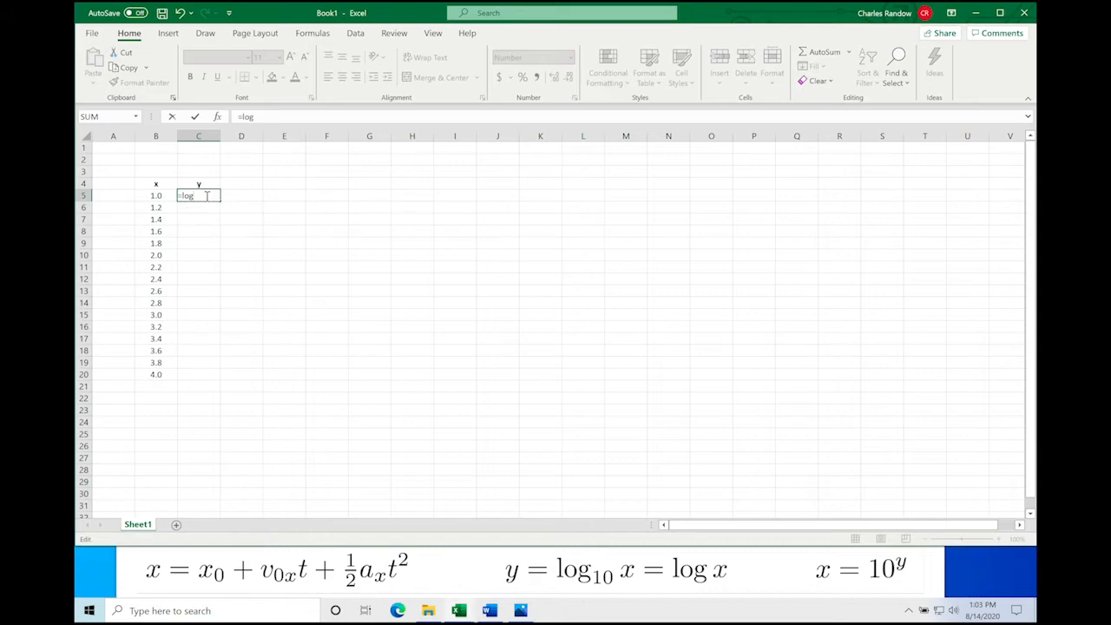
type("(")
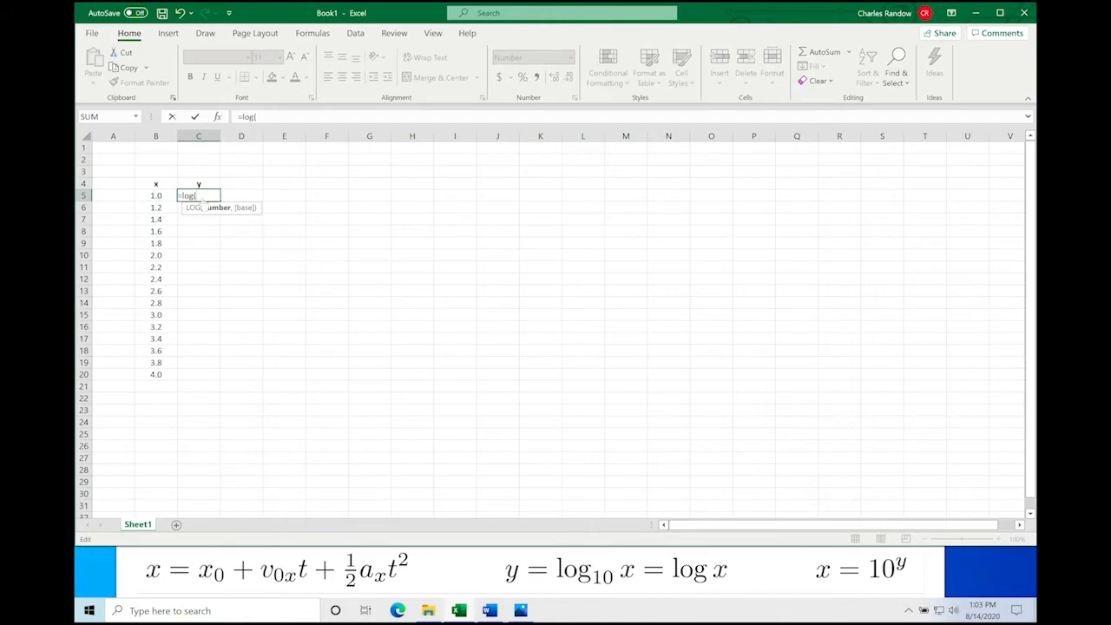
left_click(157, 195)
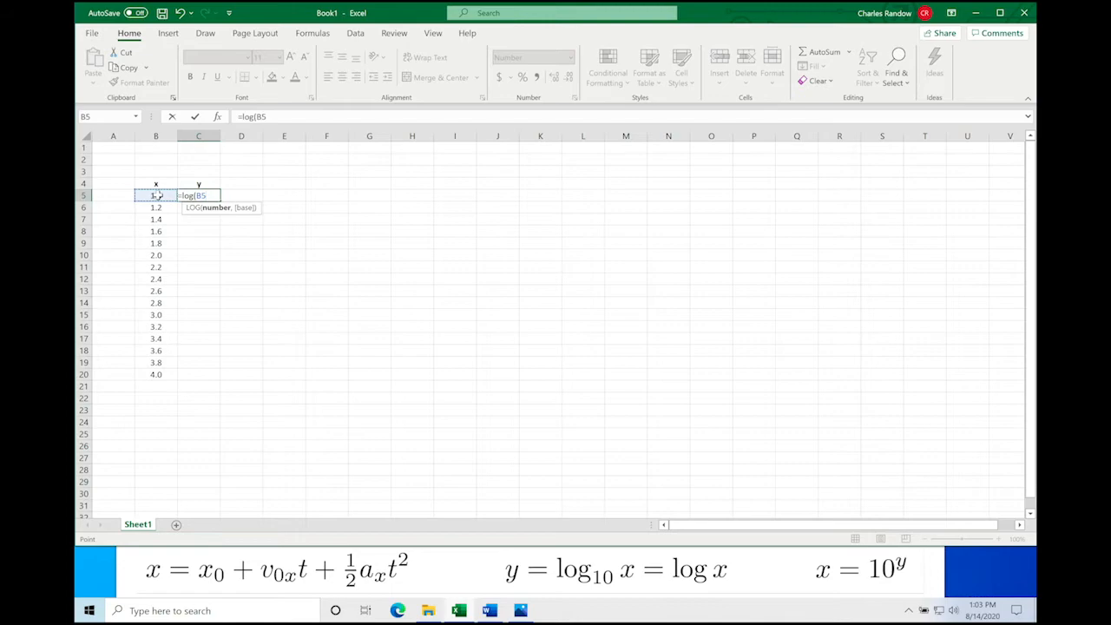
left_click(273, 119)
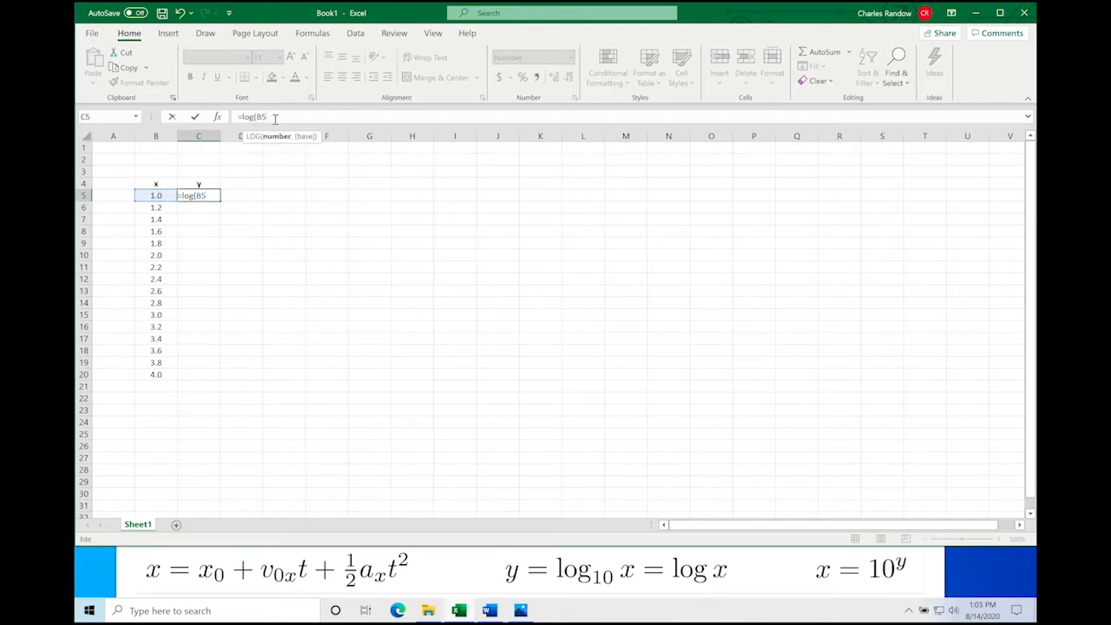
type(")")
key("Return")
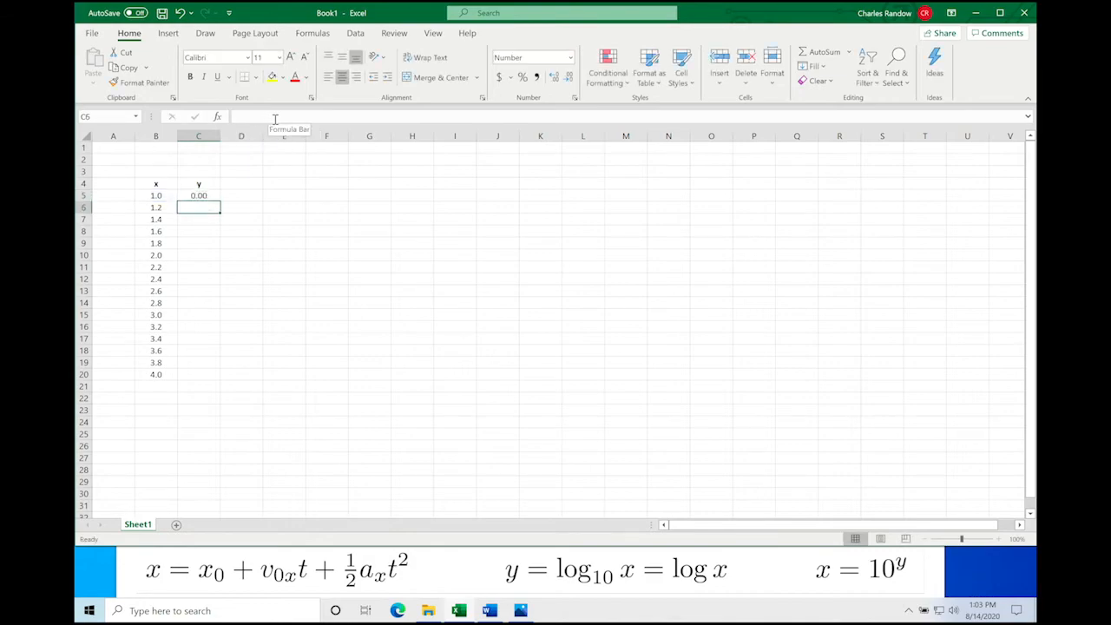
key("Up")
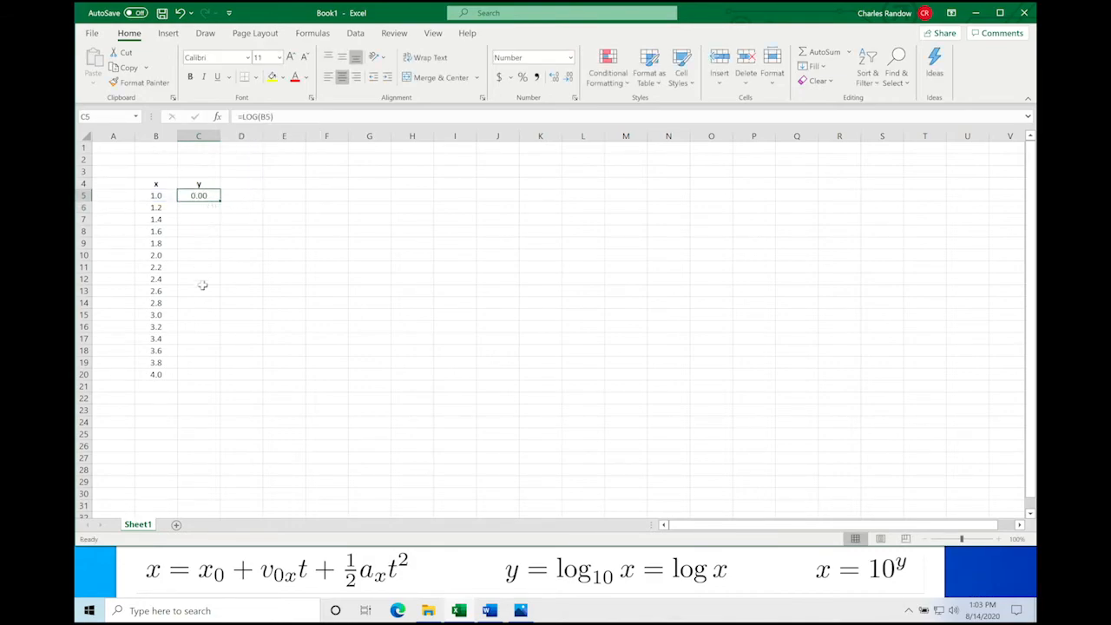
double_click(219, 200)
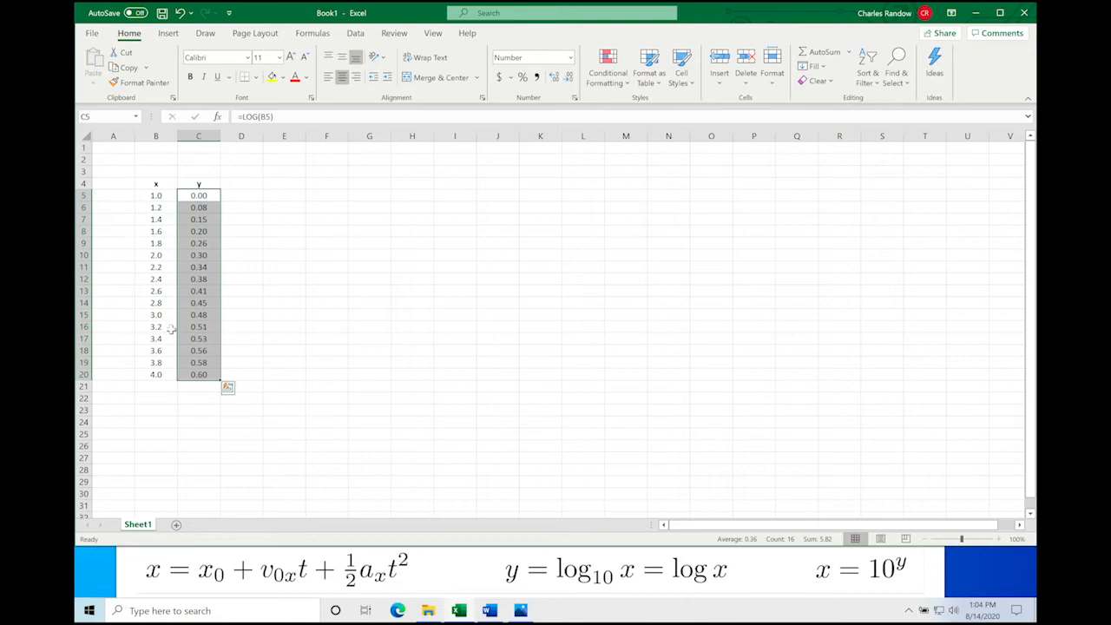
- Try filling the reference =B5 from E5 down to E20, and undo both the fill and the entry
left_click(280, 196)
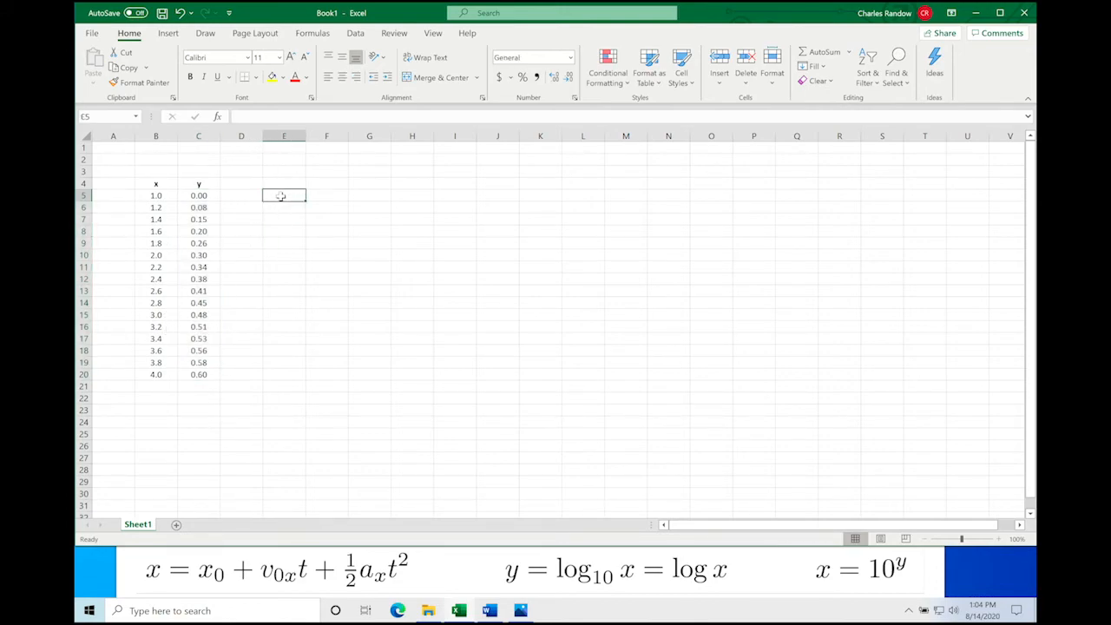
type("=")
left_click(167, 195)
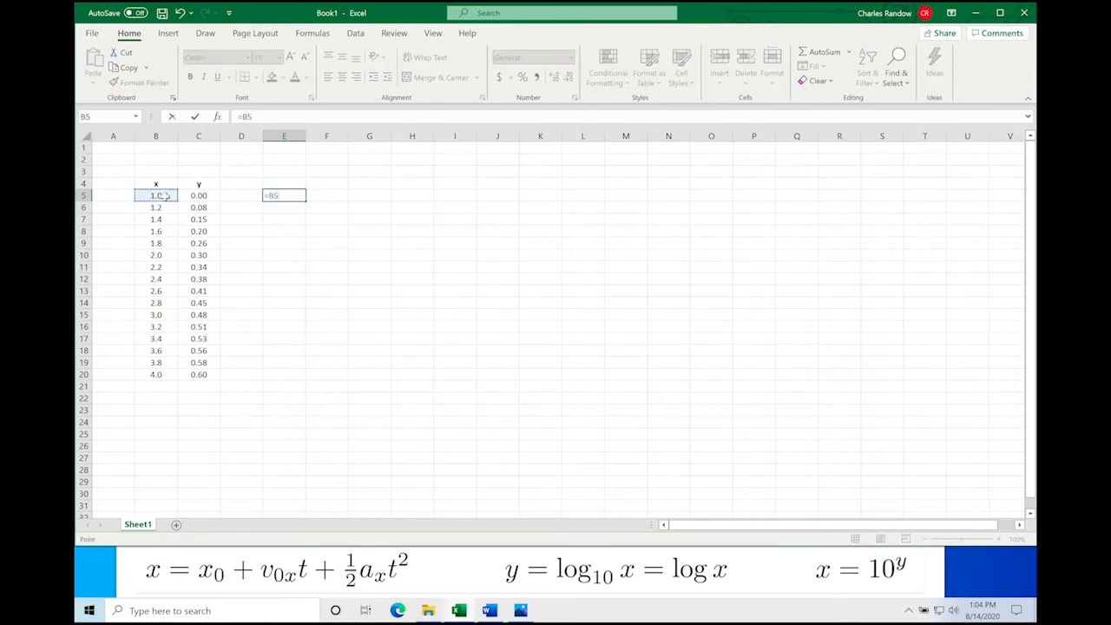
key("Return")
key("Up")
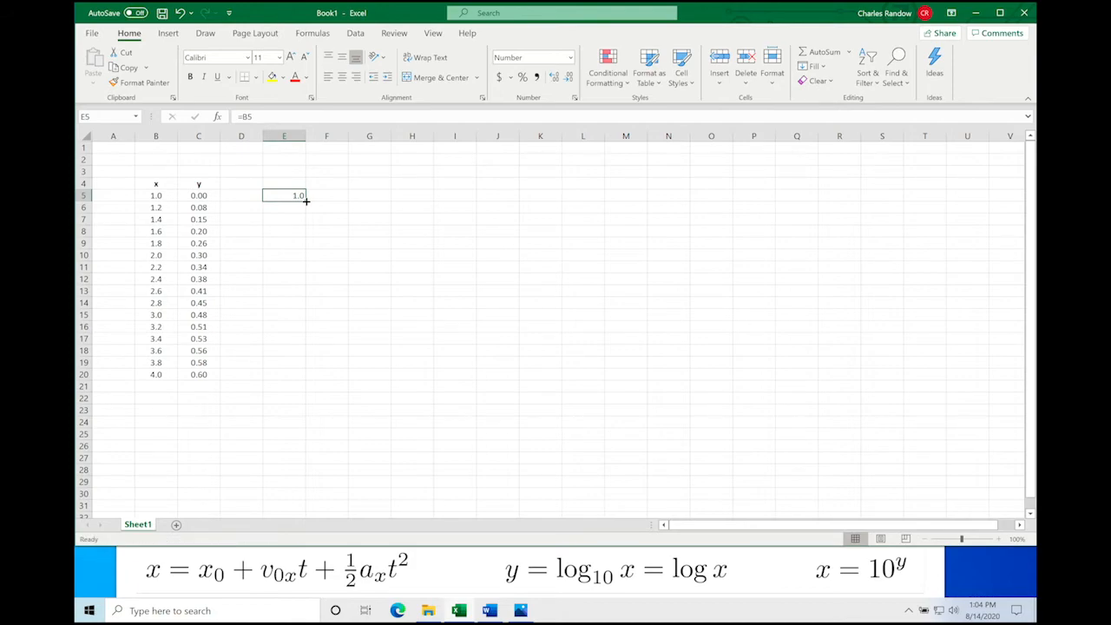
left_click_drag(305, 201, 291, 380)
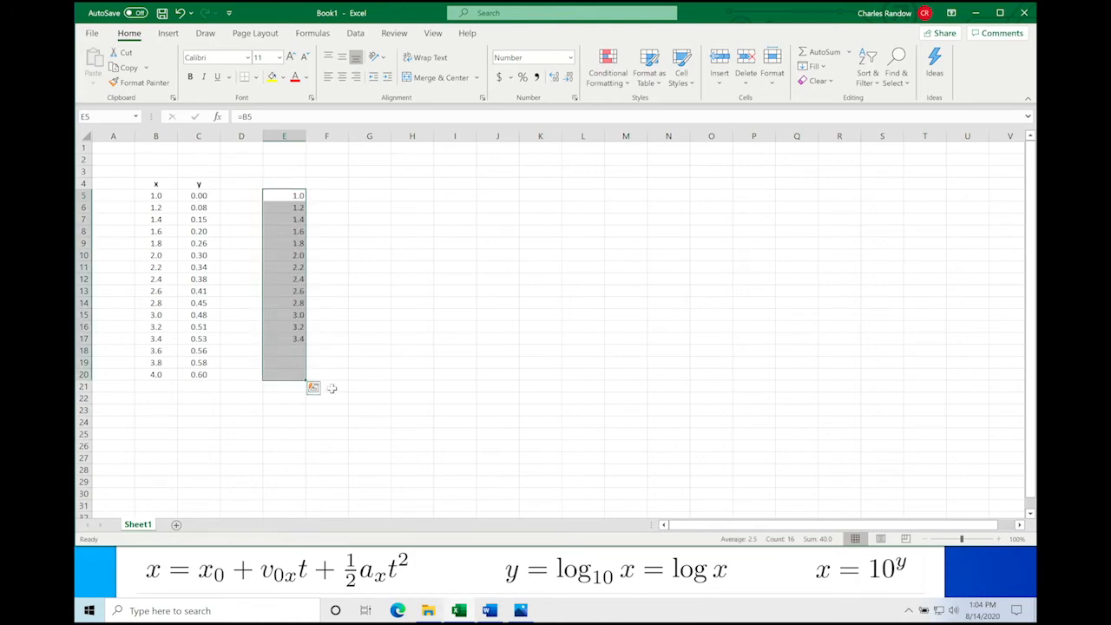
key("ctrl+z")
key("ctrl+z")
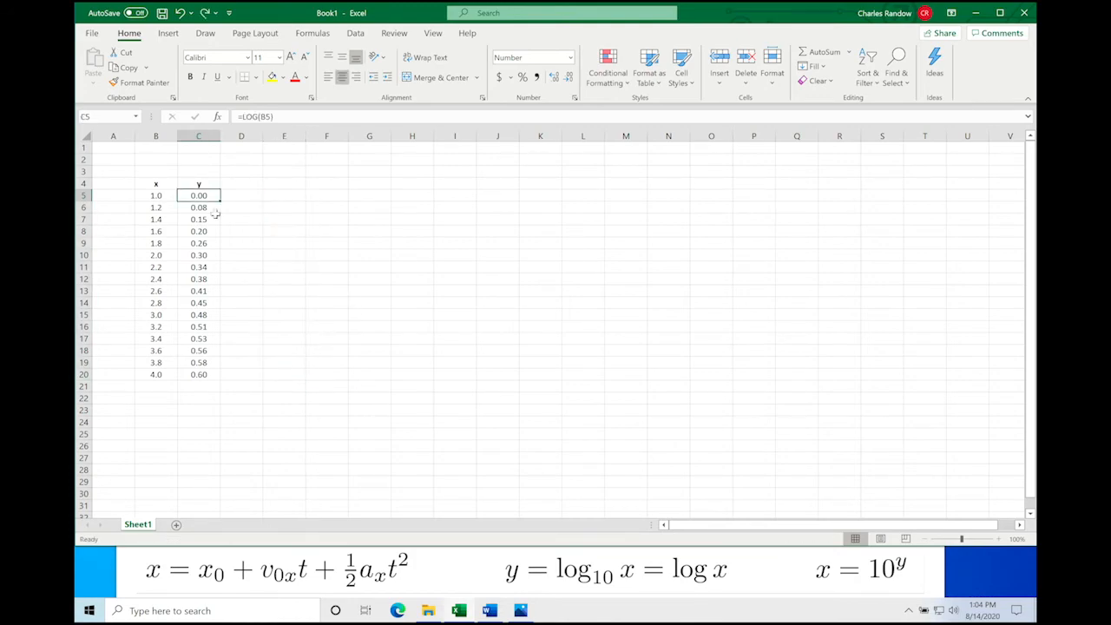
- Add the base argument 10 to the C5 formula, giving =LOG(B5,10), and fill it down to C20
left_click(269, 117)
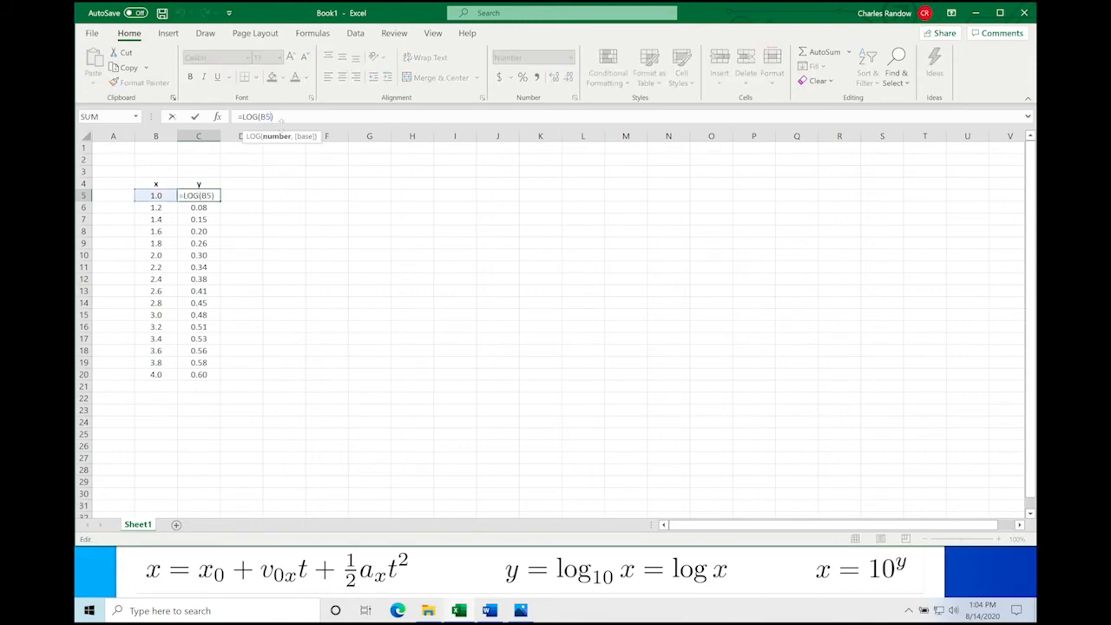
type(",10")
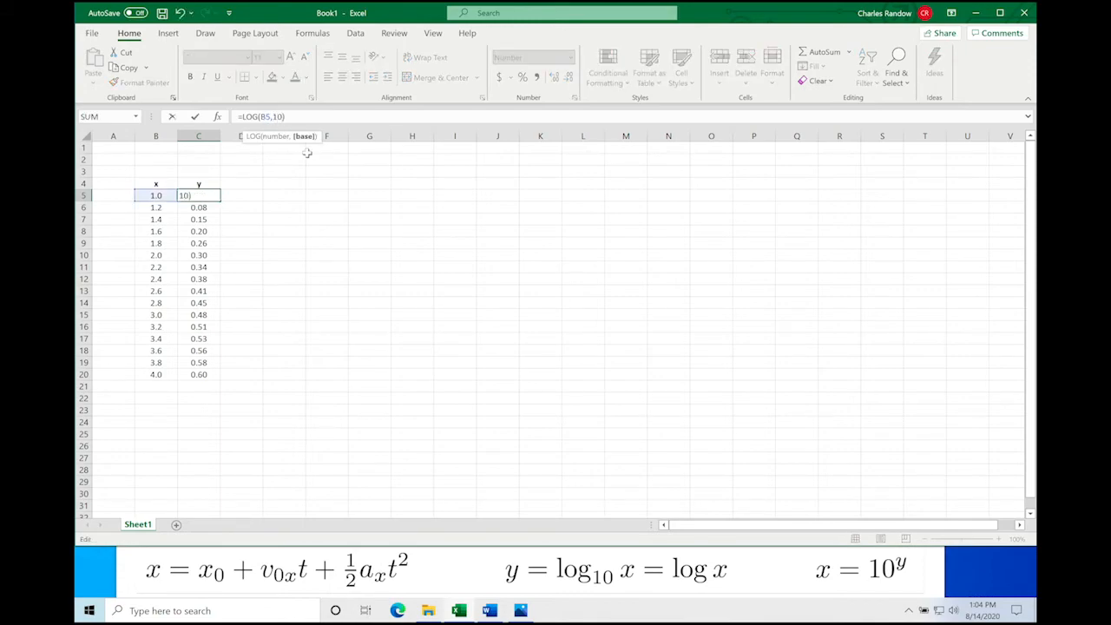
key("Return")
key("Up")
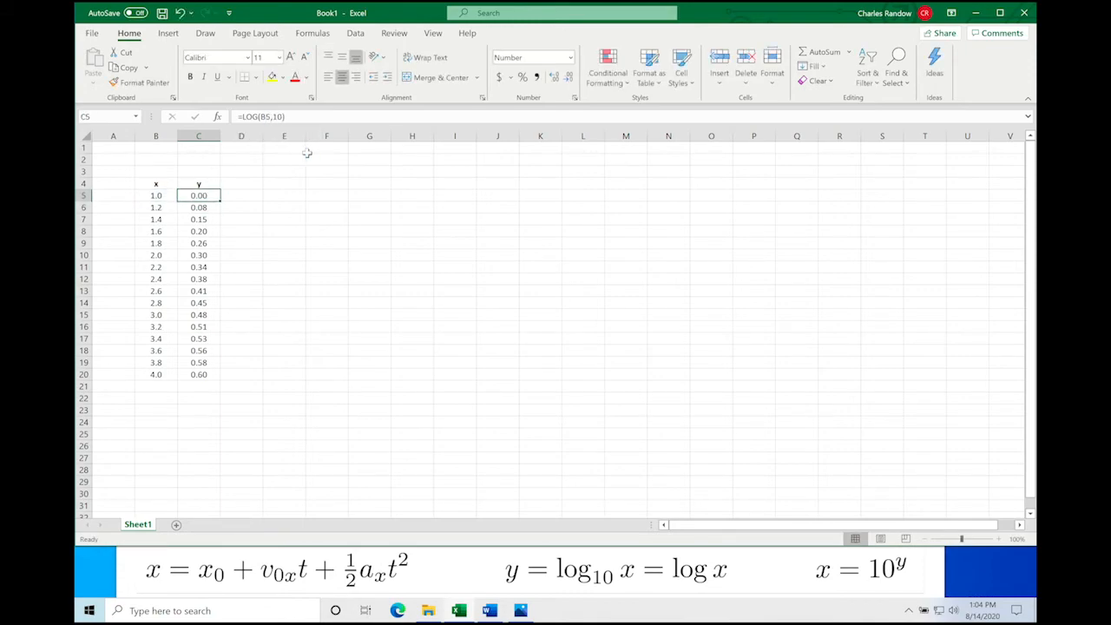
double_click(219, 201)
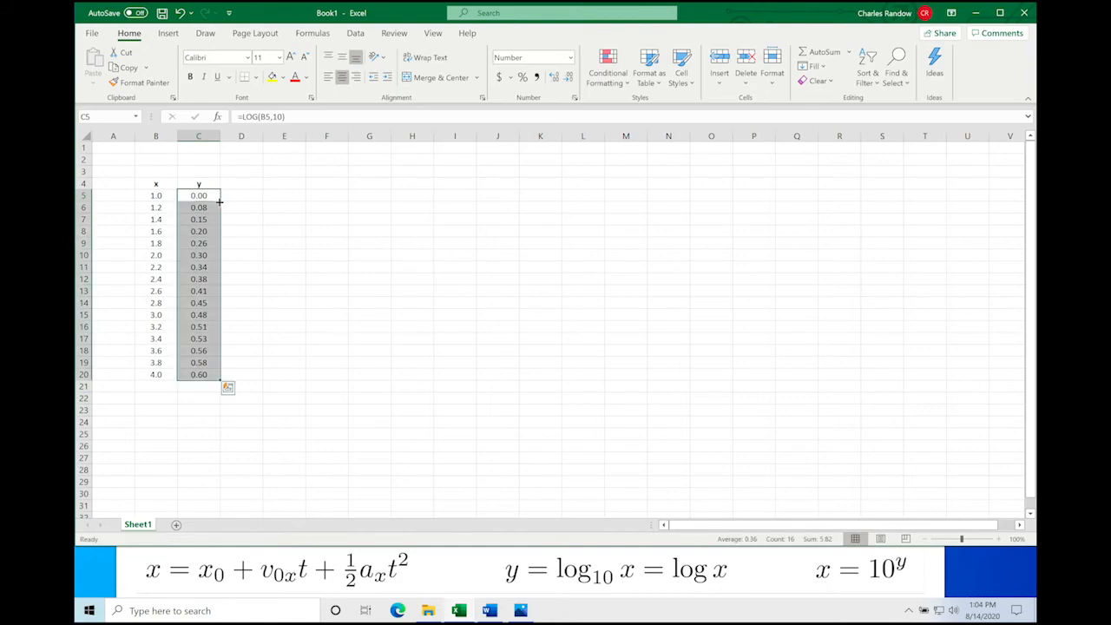
- Replace the formula in C5 with the base-10 logarithm function, =LOG10(B5)
left_click(206, 196)
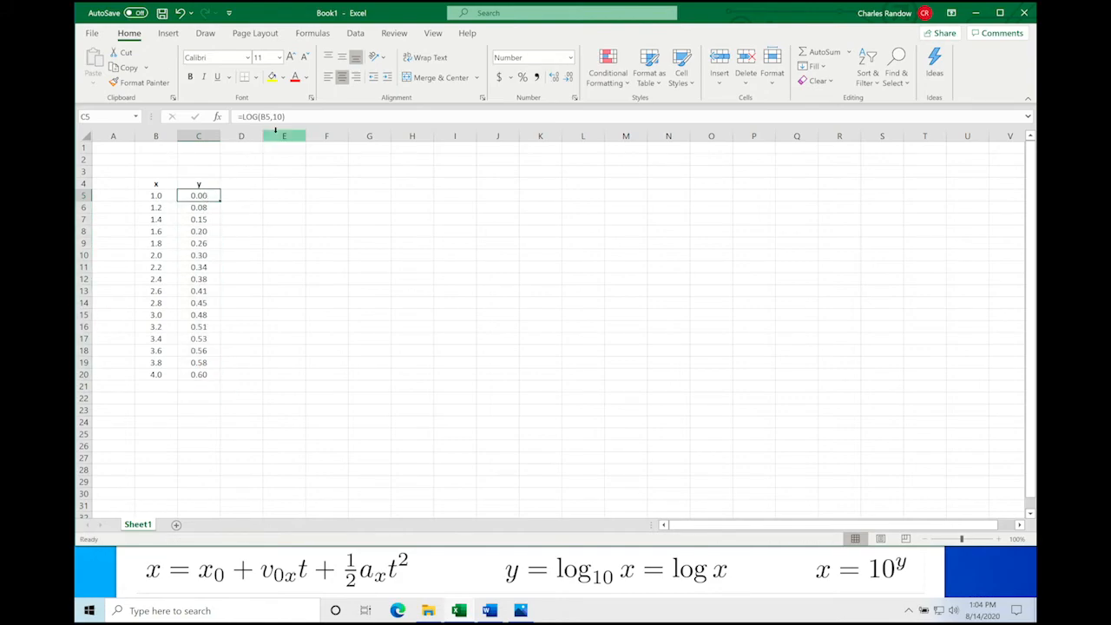
left_click(290, 117)
key("BackSpace")
key("BackSpace")
key("BackSpace")
key("BackSpace")
key("BackSpace")
key("BackSpace")
key("BackSpace")
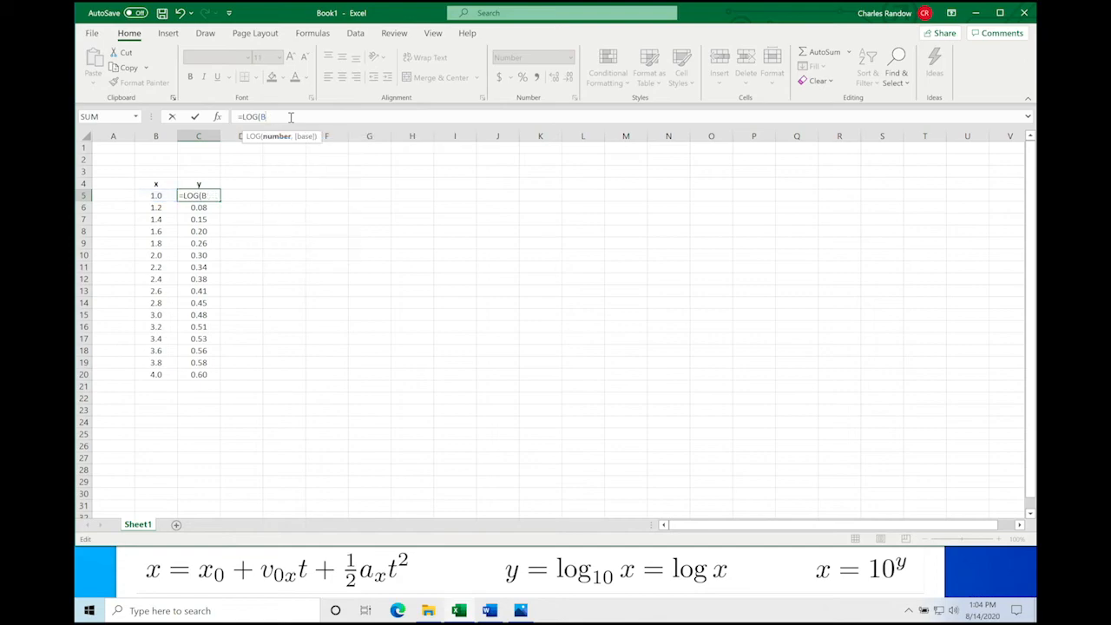
type("10(B5")
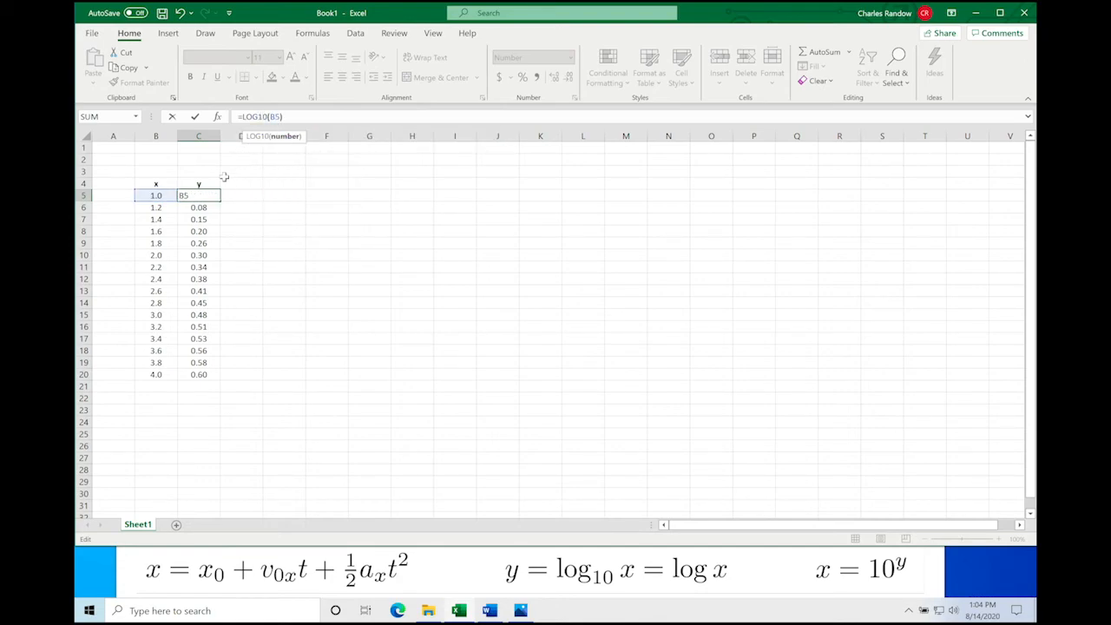
type(")")
key("Return")
key("Up")
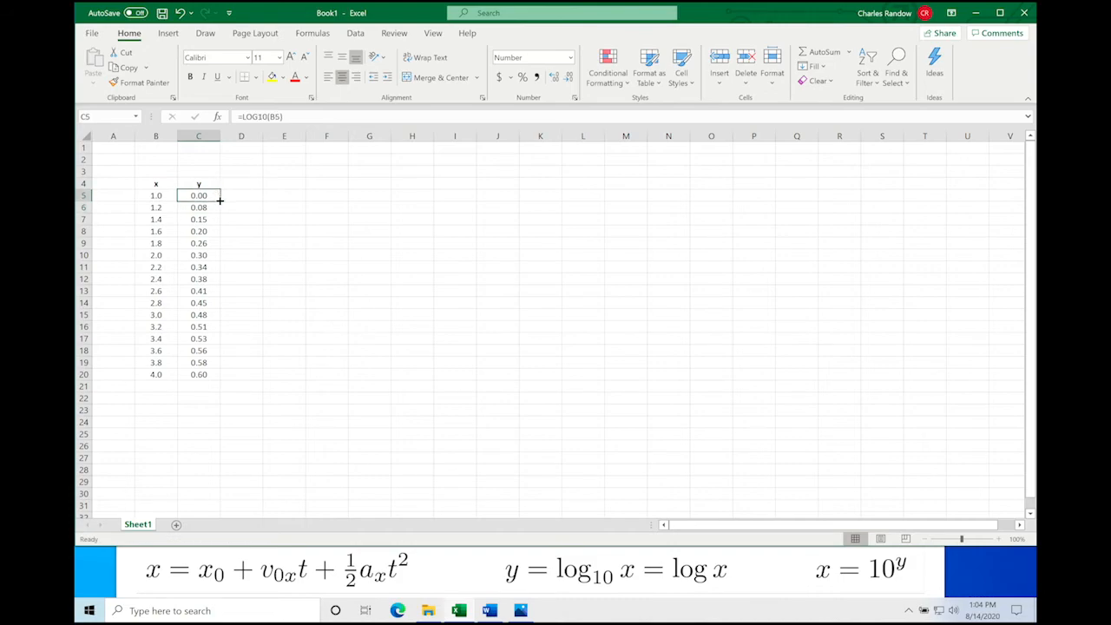
- Fill the LOG10 formula from C5 down the y column to C20
double_click(220, 201)
left_click(216, 198)
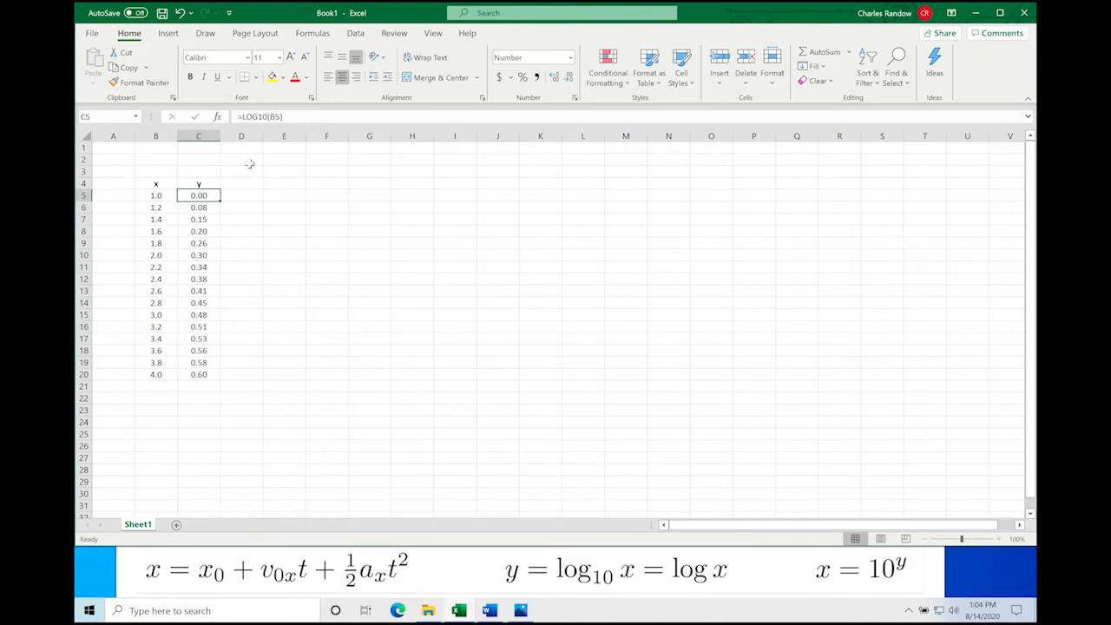
- Change the C5 formula to the natural logarithm, =LN(B5), and fill it down the y column to C20
left_click(269, 116)
key("BackSpace")
key("BackSpace")
key("BackSpace")
key("BackSpace")
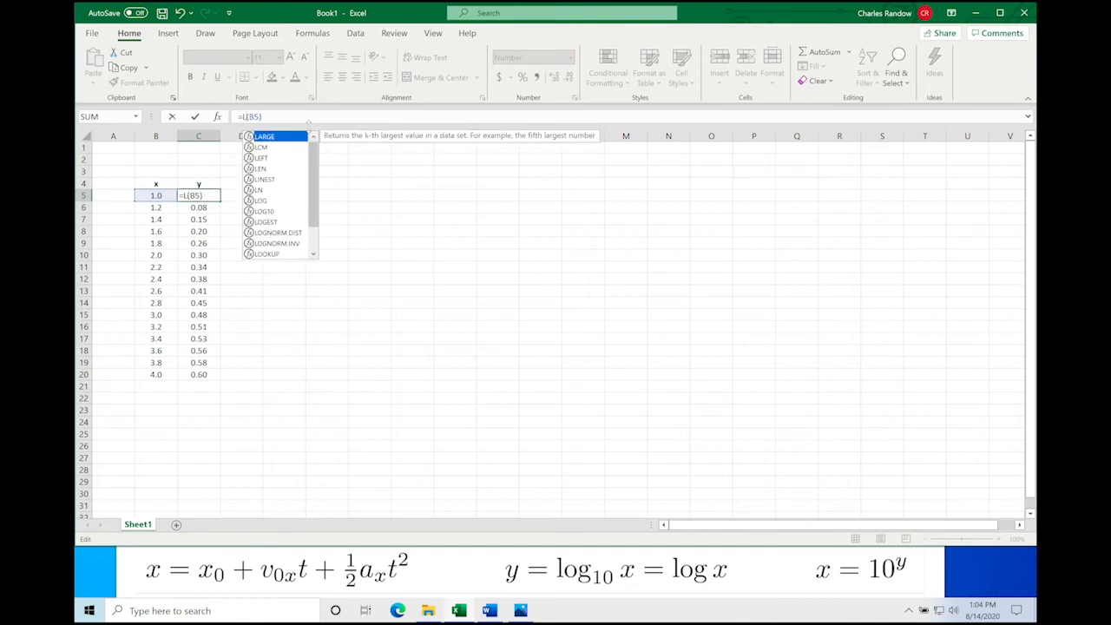
type("N")
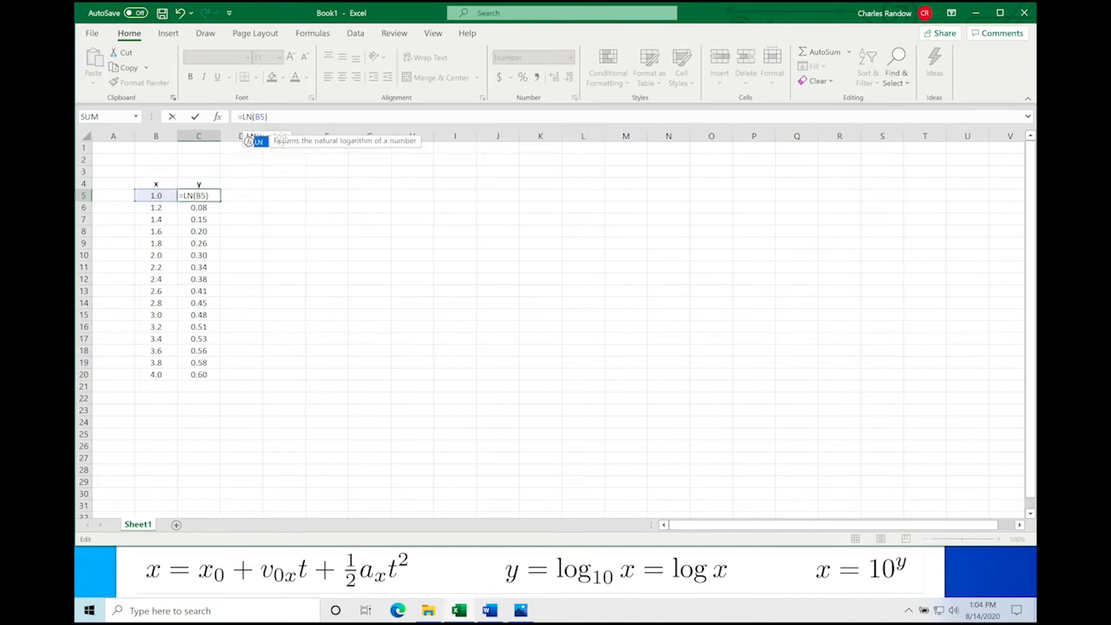
key("Return")
key("Up")
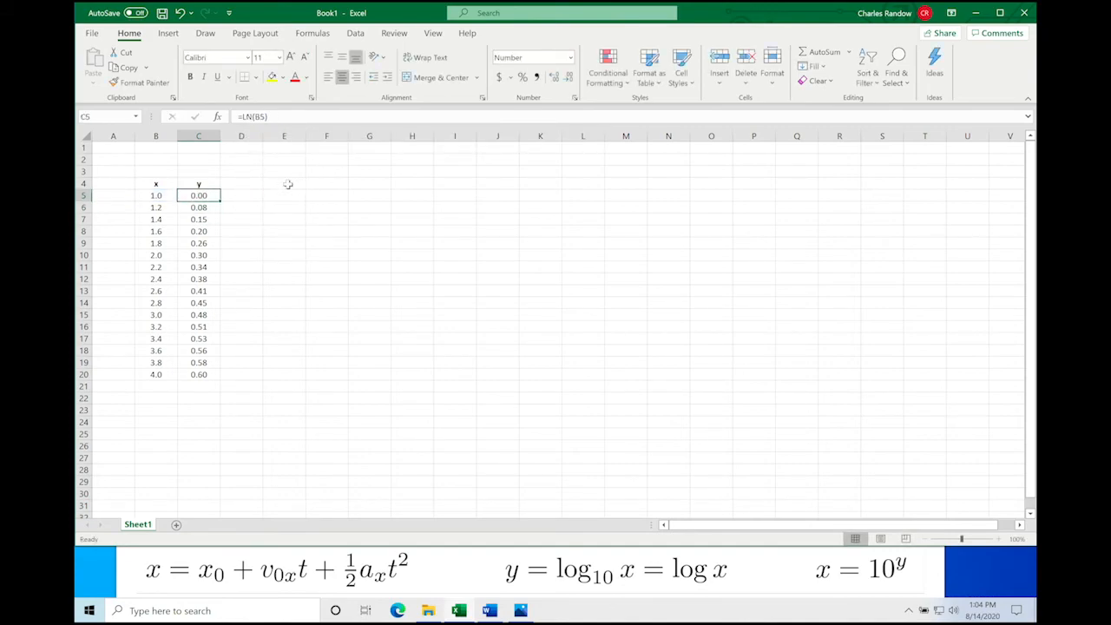
double_click(220, 201)
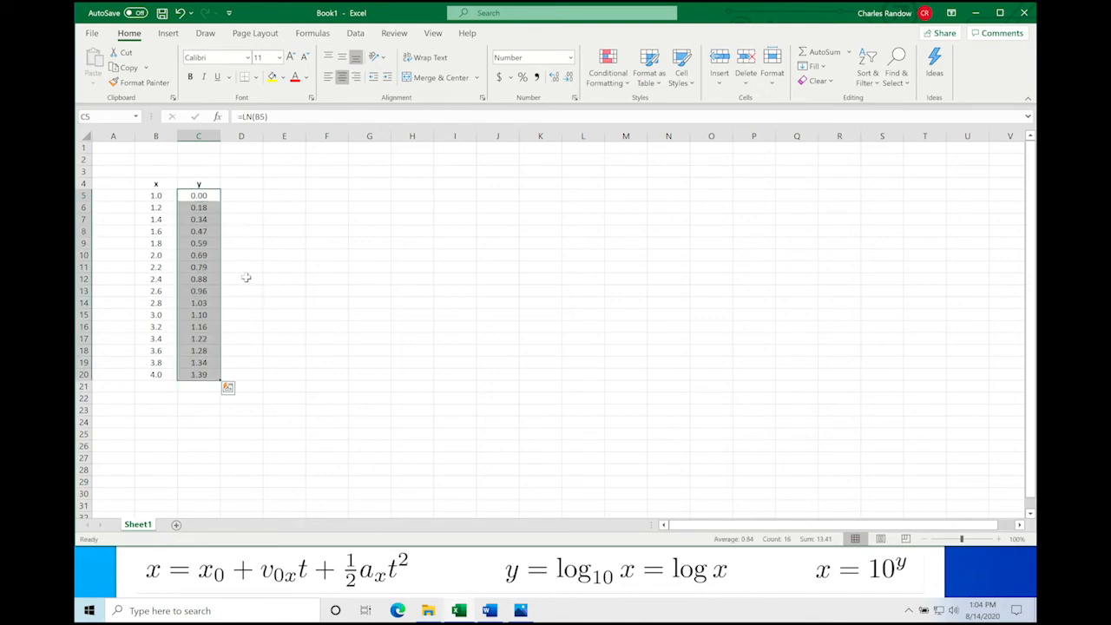
left_click(206, 195)
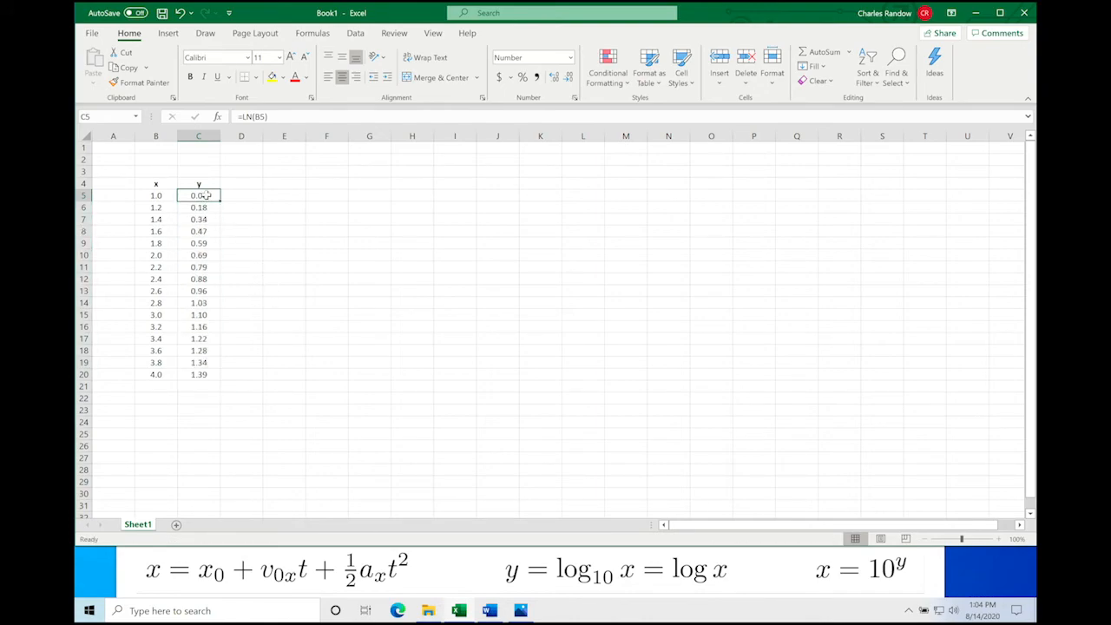
- Change the C5 formula to =LOG(B5) and fill it down the y column to C20
left_click(252, 117)
key("BackSpace")
type("og")
key("Return")
left_click(212, 195)
double_click(219, 203)
left_click(327, 243)
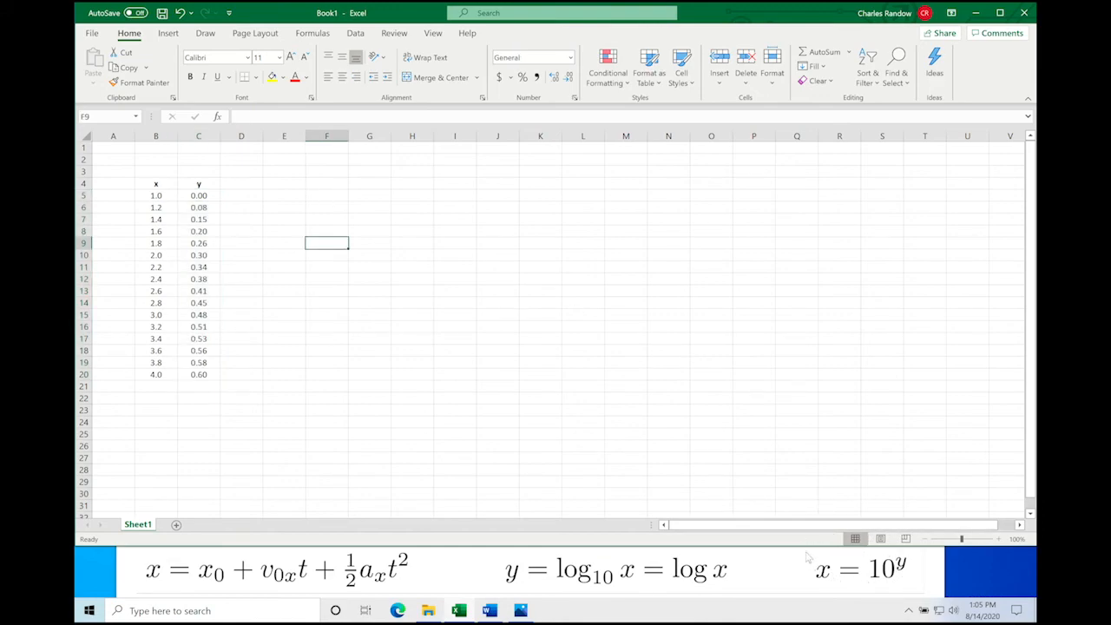
- Enter the header x in D4, beside the y column, and make it bold and centred
left_click(252, 185)
type("x")
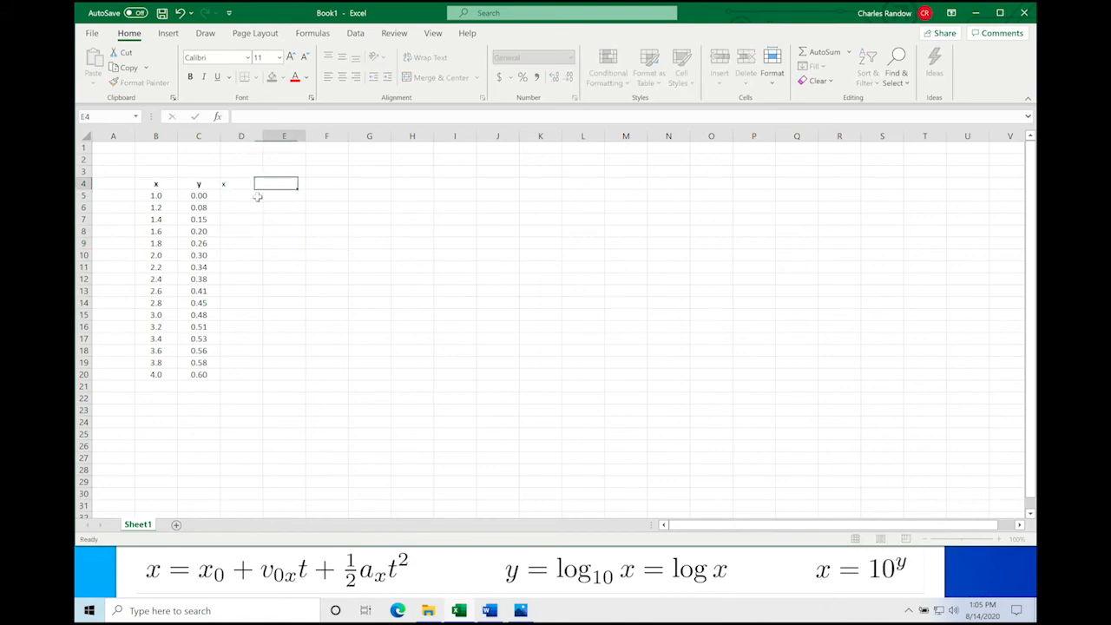
key("Tab")
left_click(253, 191)
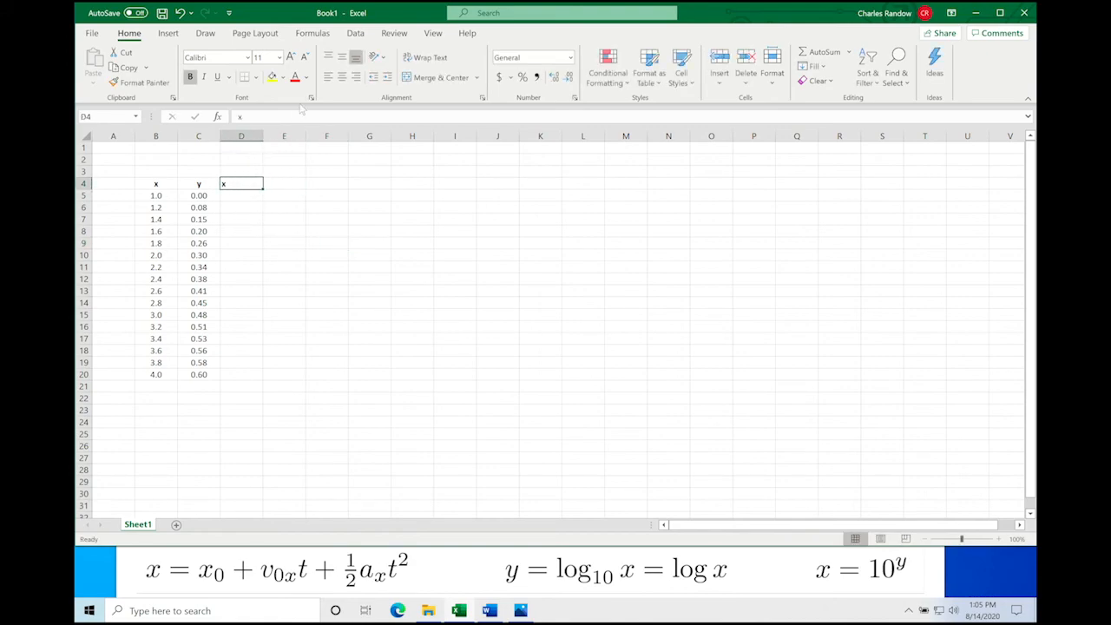
left_click(342, 77)
- Enter the inverse formula =10^C5 in D5, centre it and fill it down to D20
left_click(244, 194)
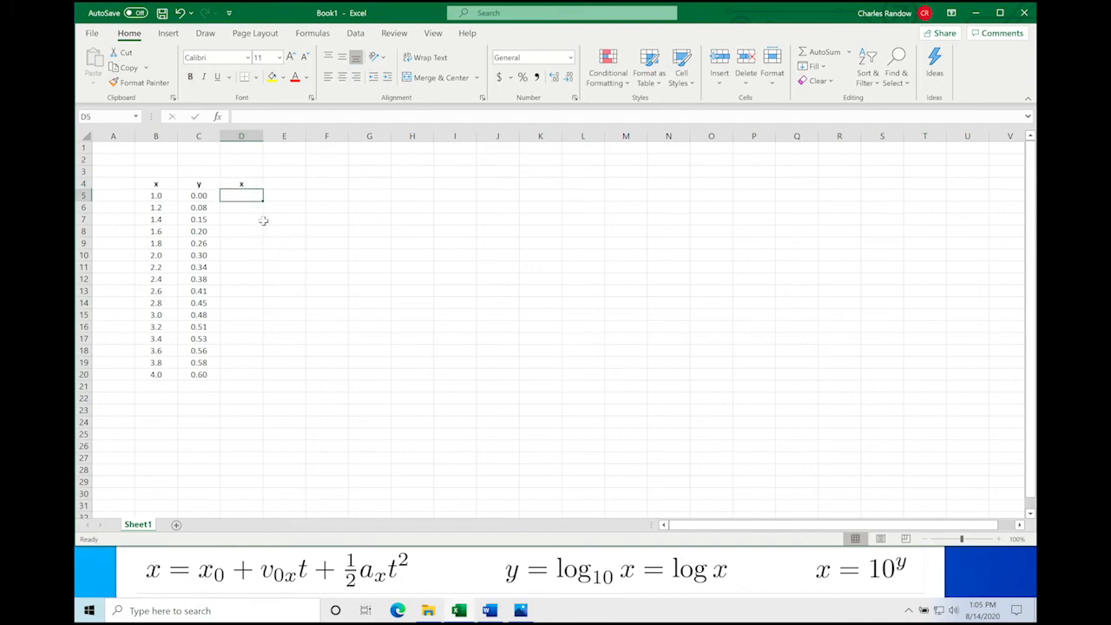
type("=10^")
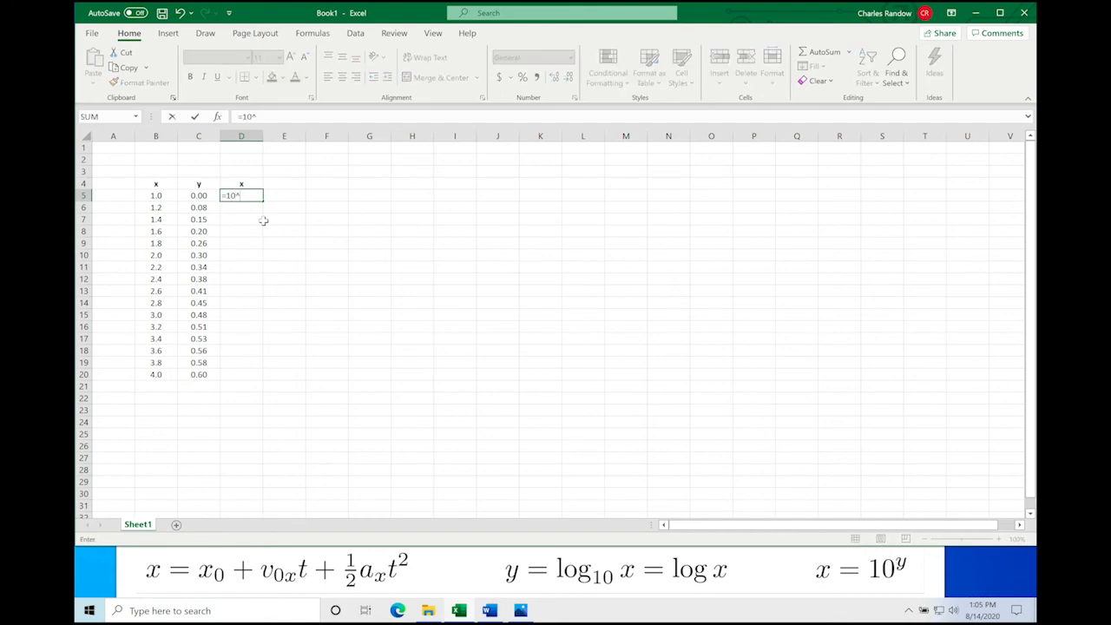
left_click(201, 196)
key("Return")
key("Up")
left_click(343, 78)
double_click(261, 200)
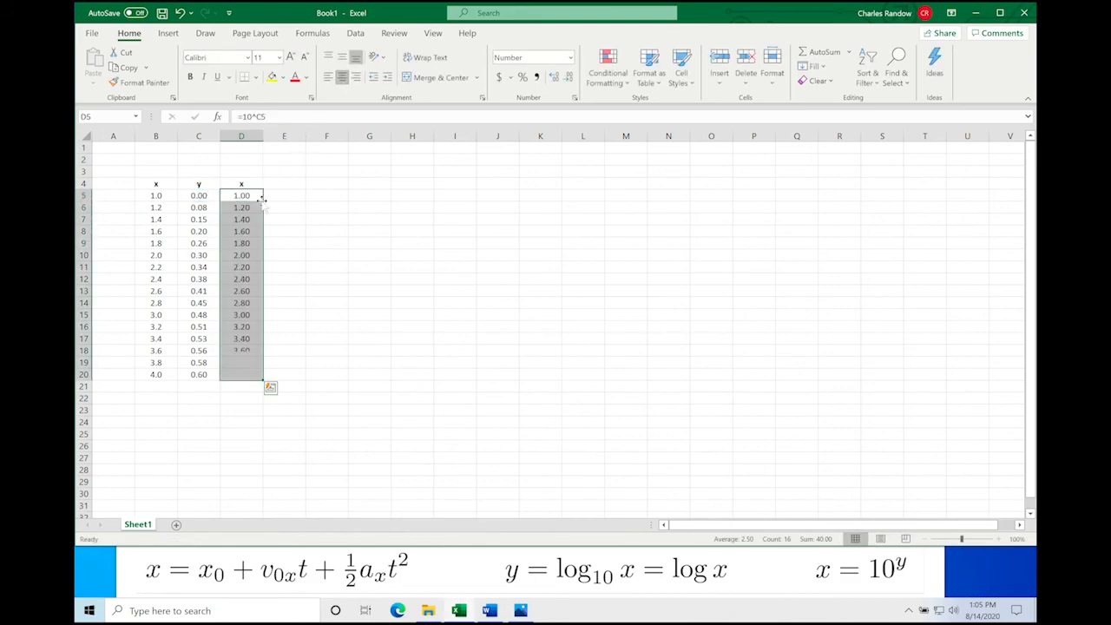
left_click(284, 241)
- Reduce the calculated x values in D5:D20 to one decimal place
left_click_drag(241, 196, 236, 373)
left_click(568, 77)
left_click(382, 224)
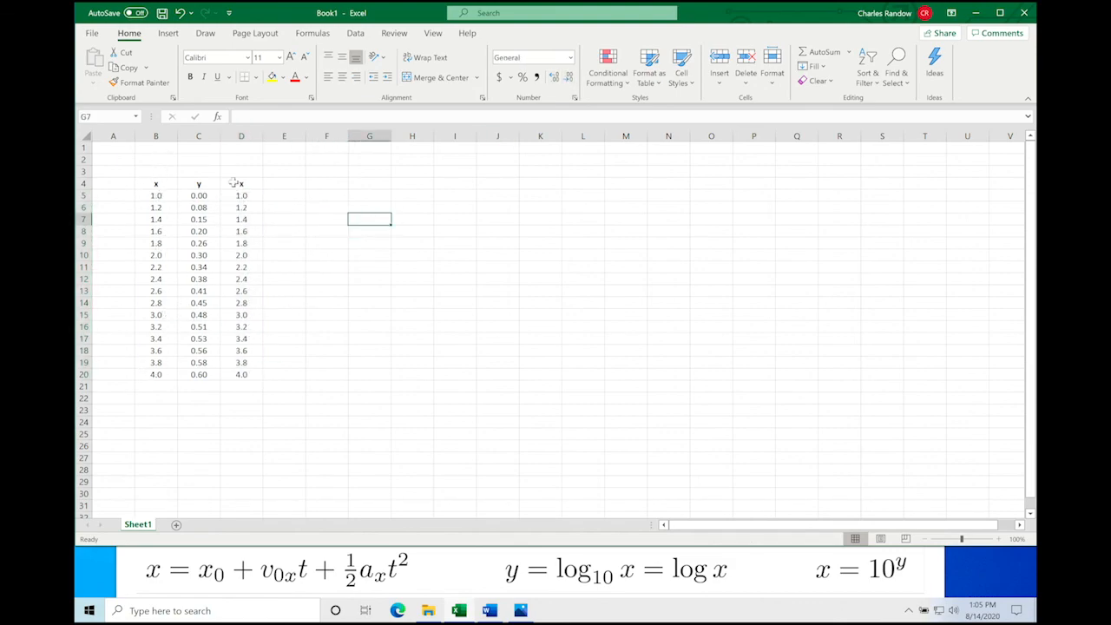
- Enter the difference formula =B5-D5 in E5 and fill it down to E20
left_click(294, 195)
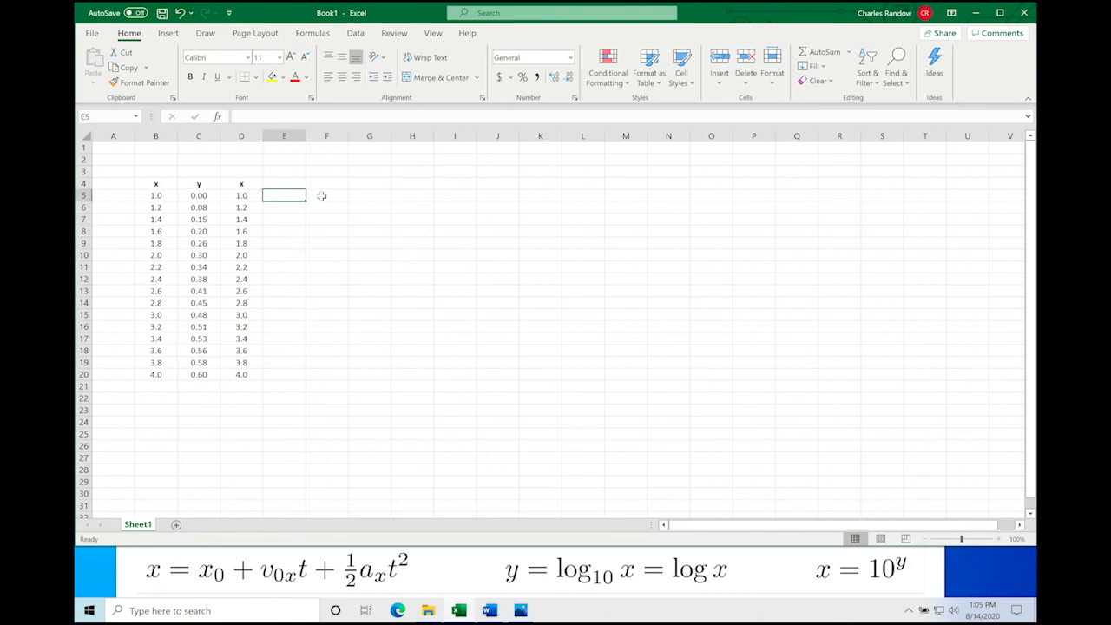
type("=")
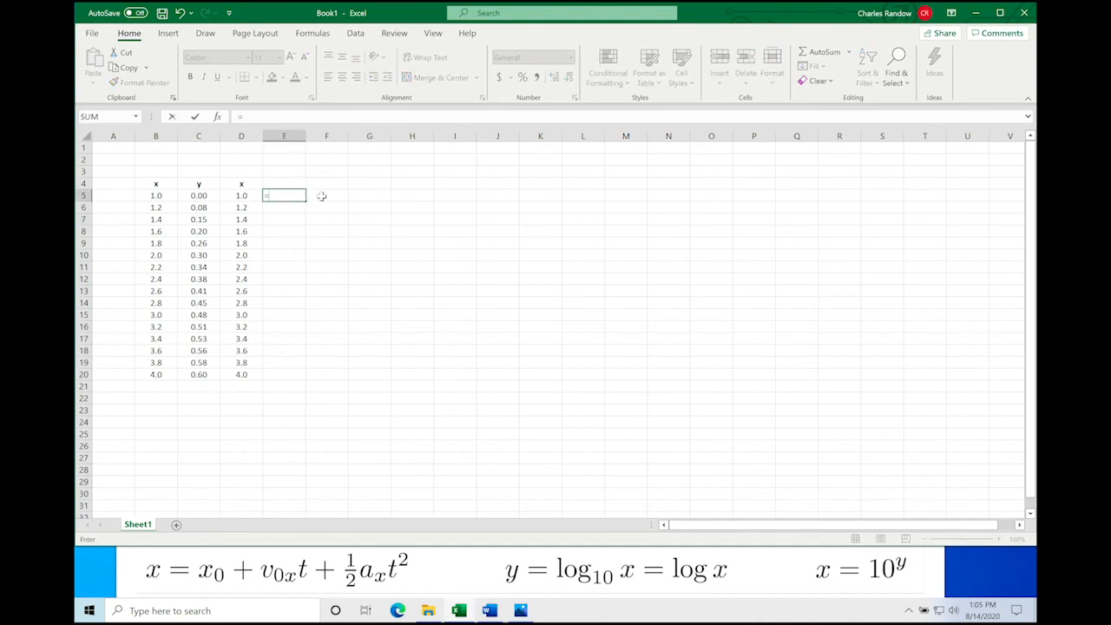
left_click(161, 196)
type("-")
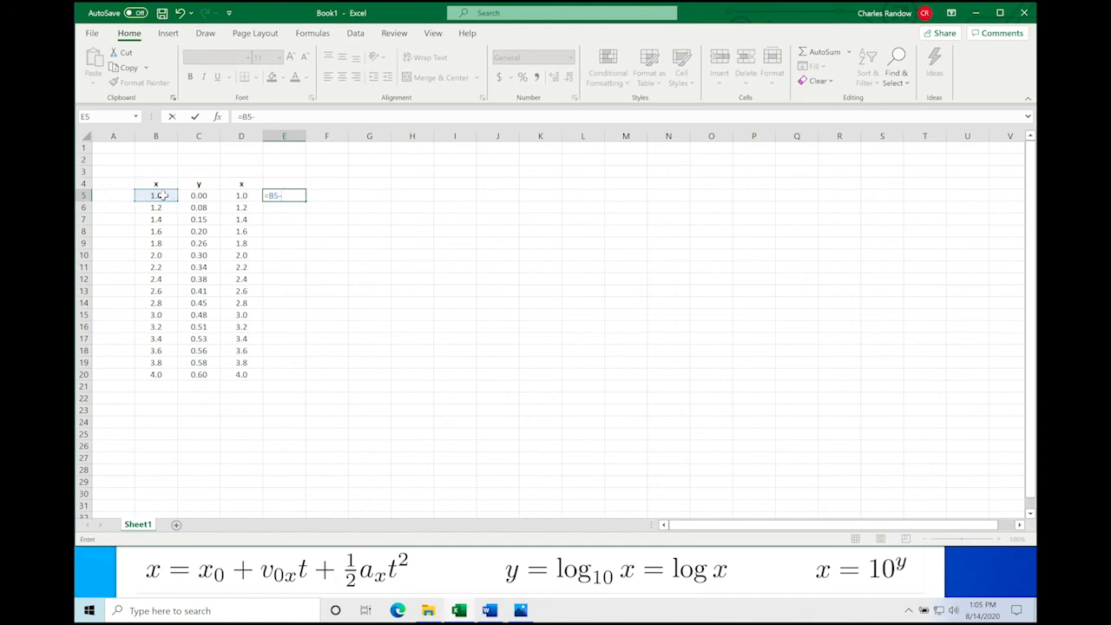
left_click(233, 195)
key("Return")
left_click(276, 198)
double_click(303, 200)
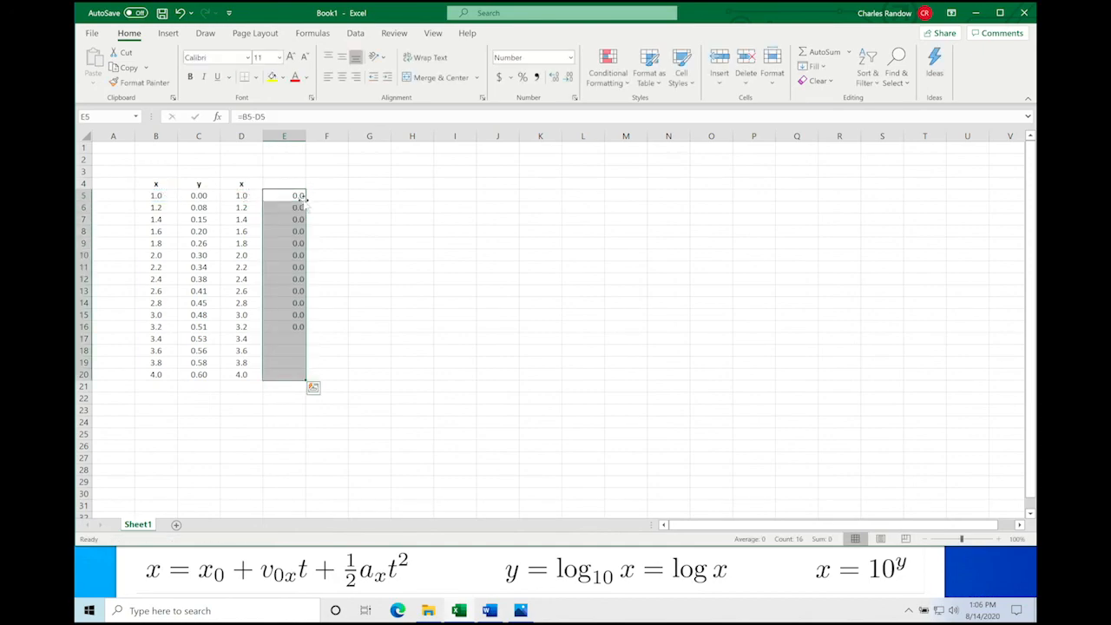
left_click(319, 327)
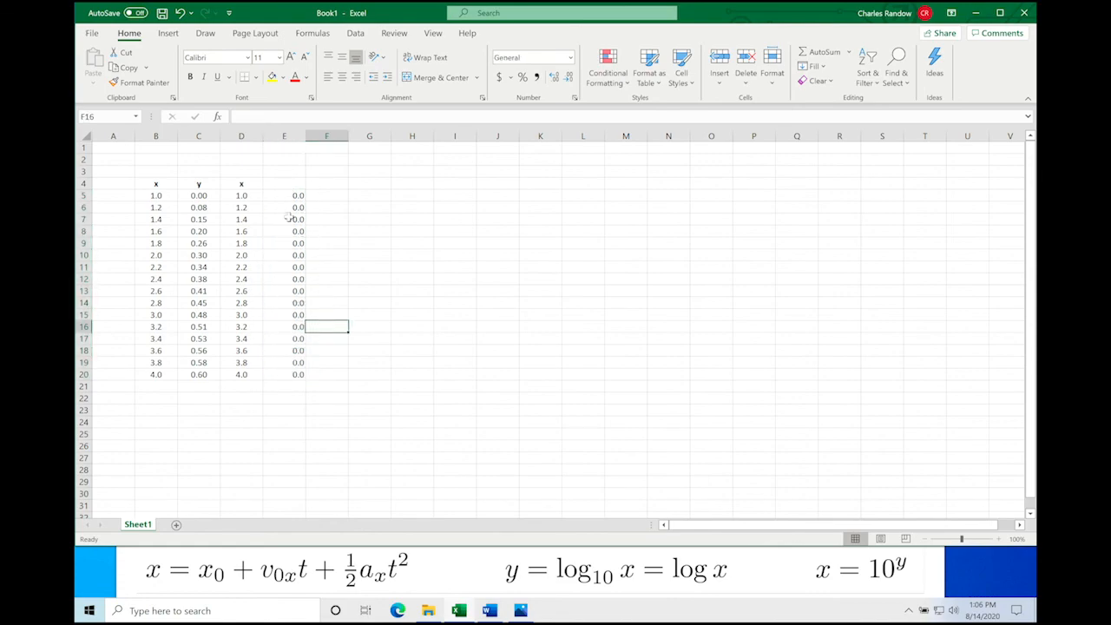